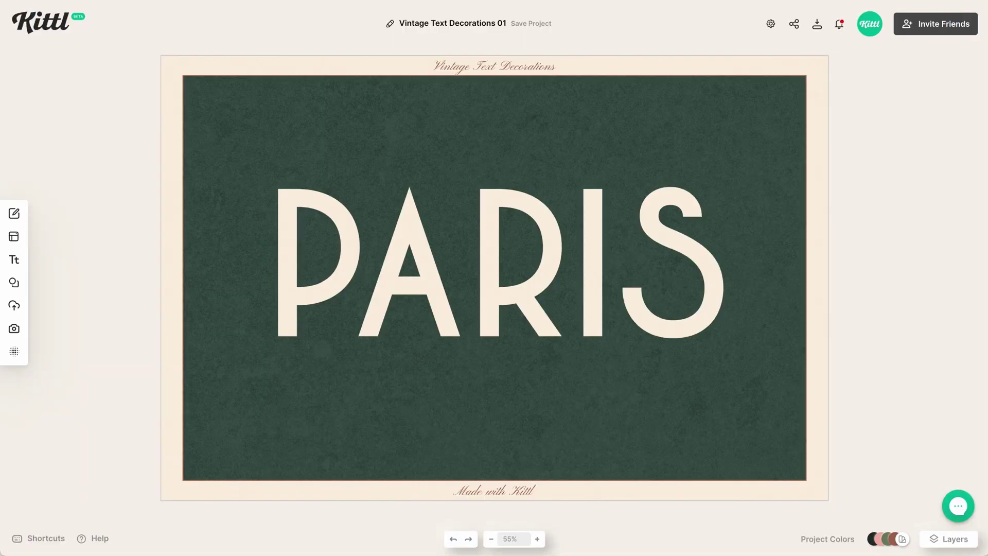
# Step: Select PARIS and add a thick pink border around its letters
pyautogui.click(661, 335)
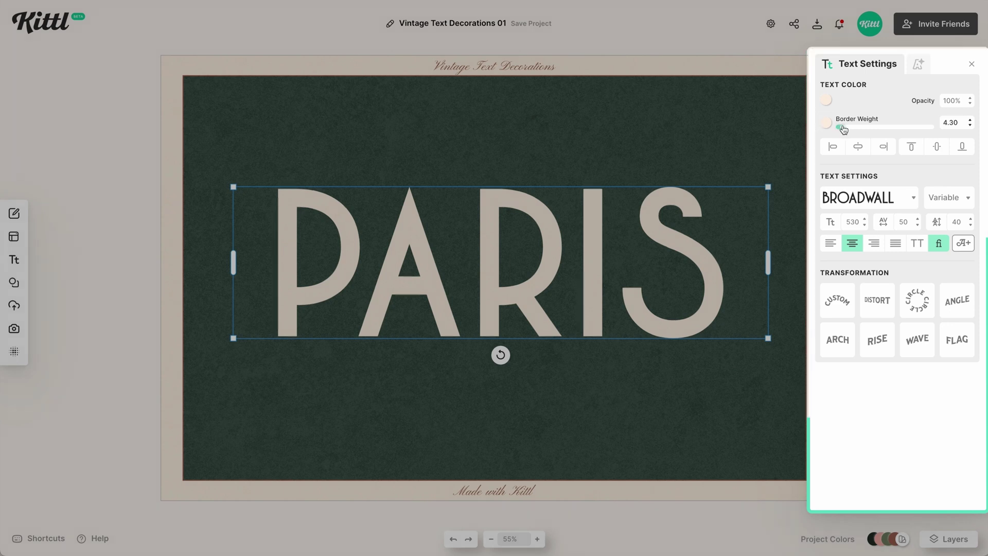
pyautogui.moveTo(839, 129)
pyautogui.mouseDown()
pyautogui.moveTo(862, 129)
pyautogui.moveTo(845, 126)
pyautogui.mouseUp()
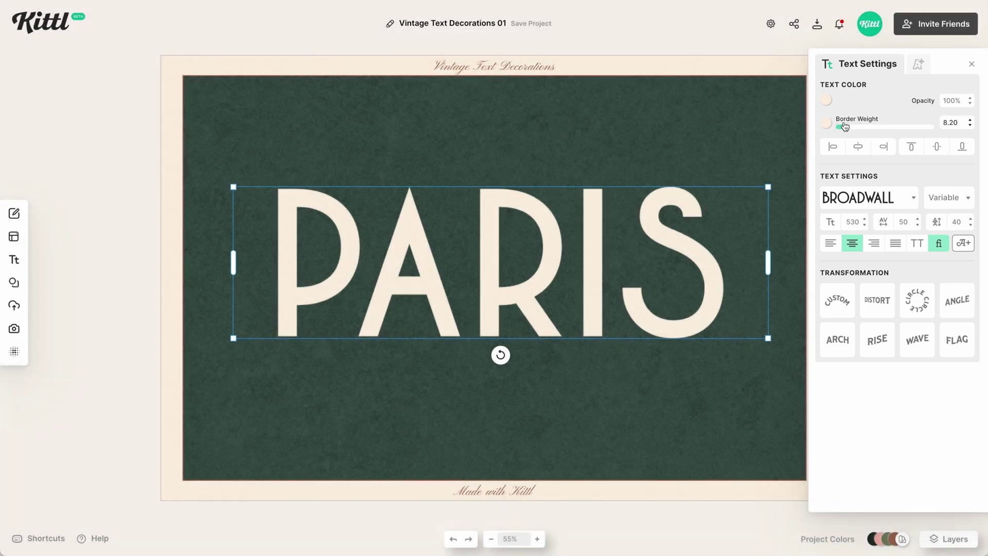
pyautogui.click(825, 123)
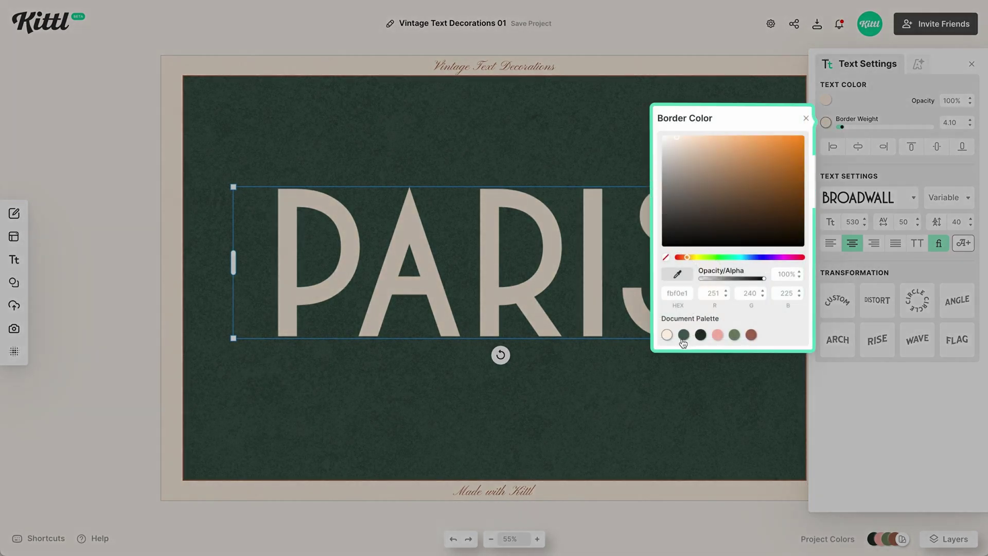
pyautogui.click(718, 335)
pyautogui.click(844, 129)
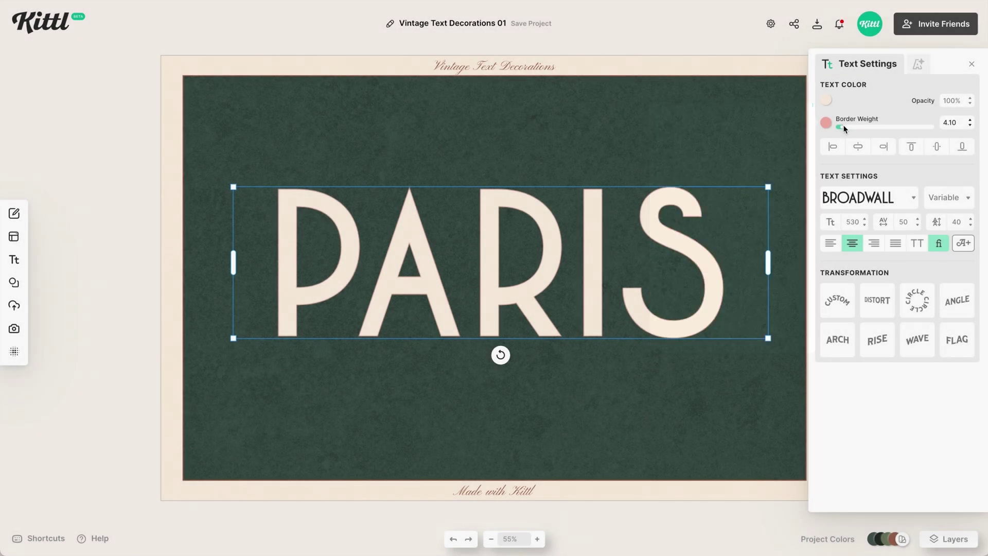
pyautogui.moveTo(848, 129); pyautogui.dragTo(885, 129)
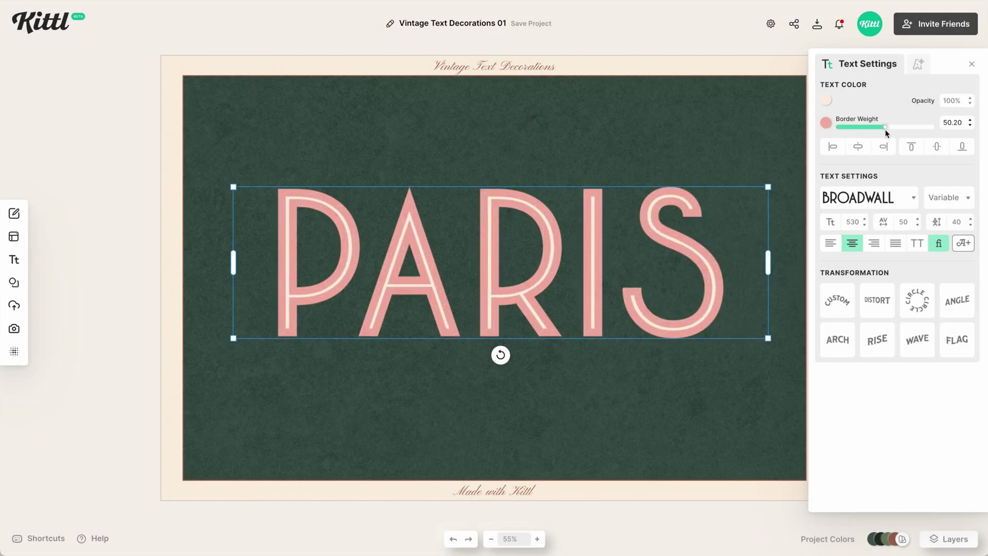
# Step: Recolour the border cream, fill the letters pink f2b4a8, and raise border weight to 55
pyautogui.click(826, 122)
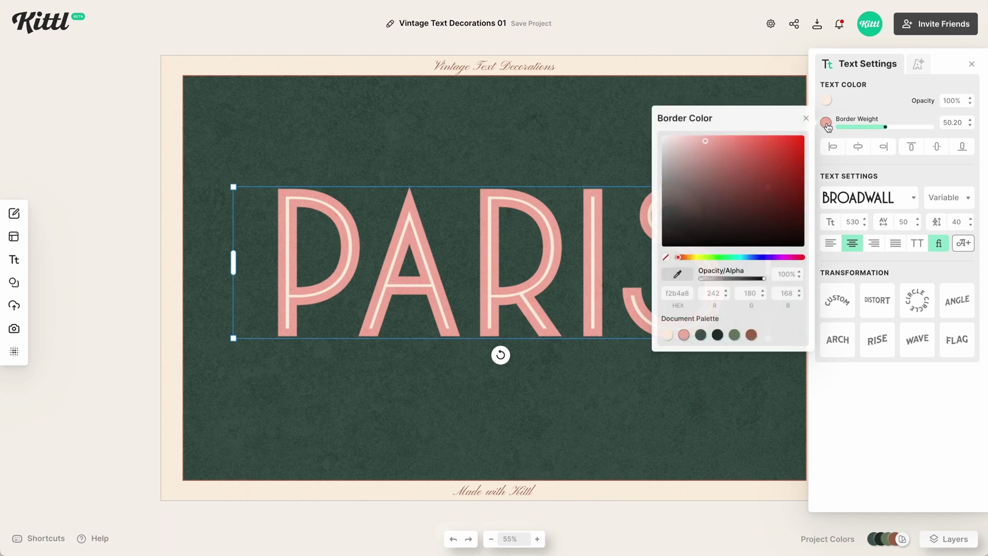
pyautogui.click(666, 337)
pyautogui.click(826, 101)
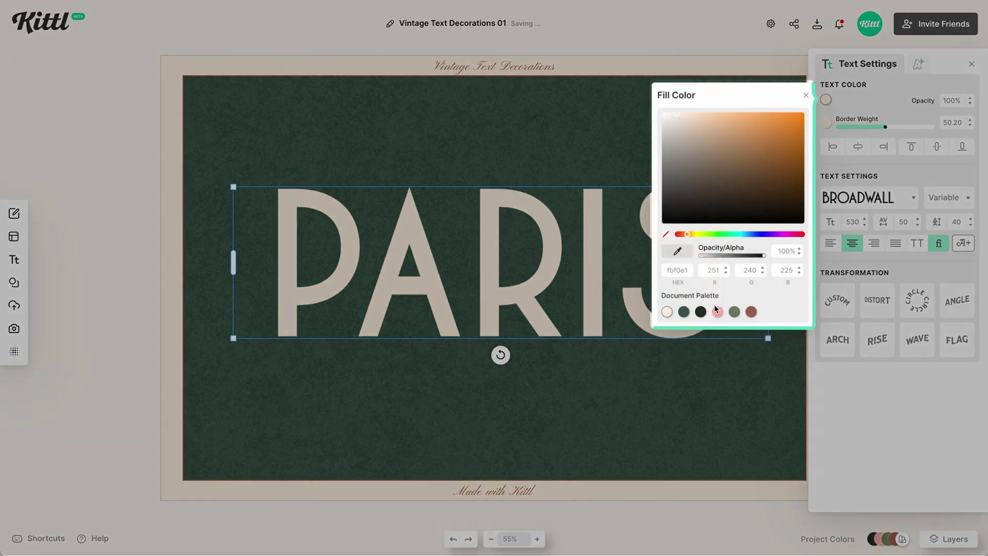
pyautogui.click(717, 311)
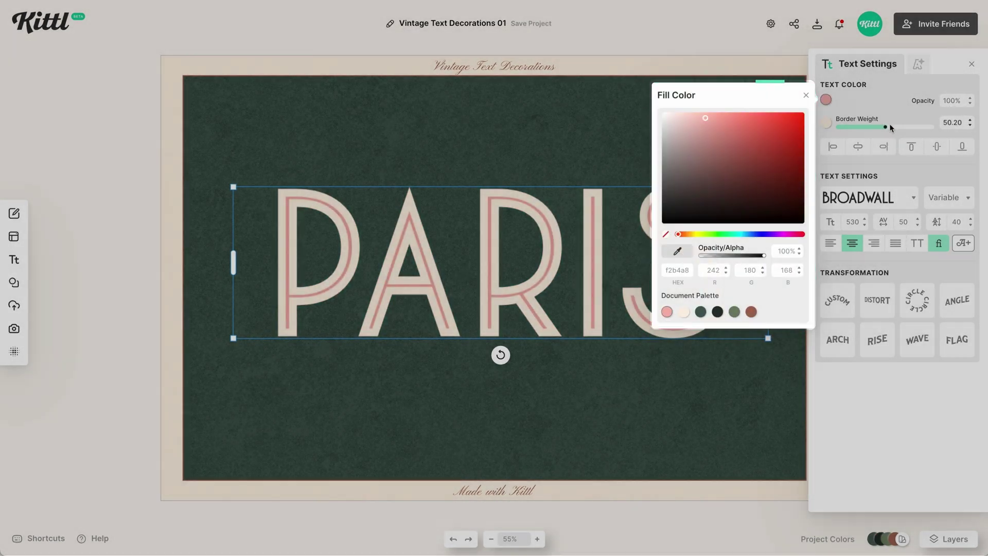
pyautogui.moveTo(885, 127); pyautogui.dragTo(889, 131)
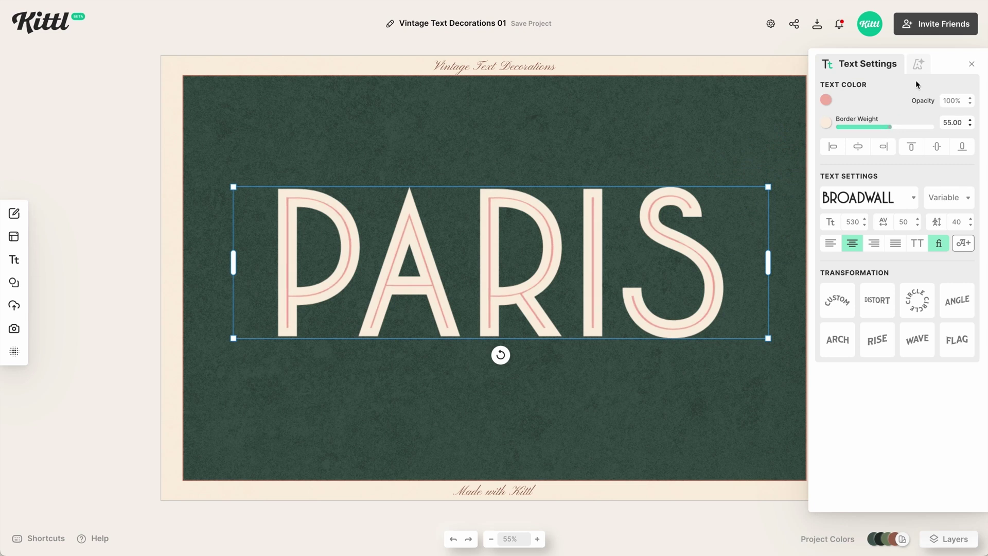
pyautogui.click(918, 65)
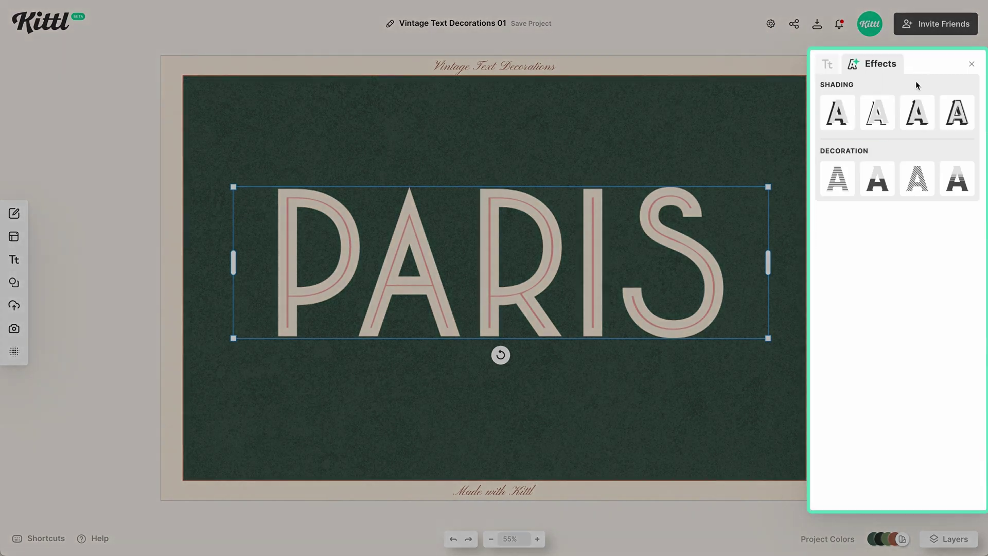
# Step: Apply the third Shading preset (Block Shadow) to PARIS with offset 8 at −60°
pyautogui.click(917, 119)
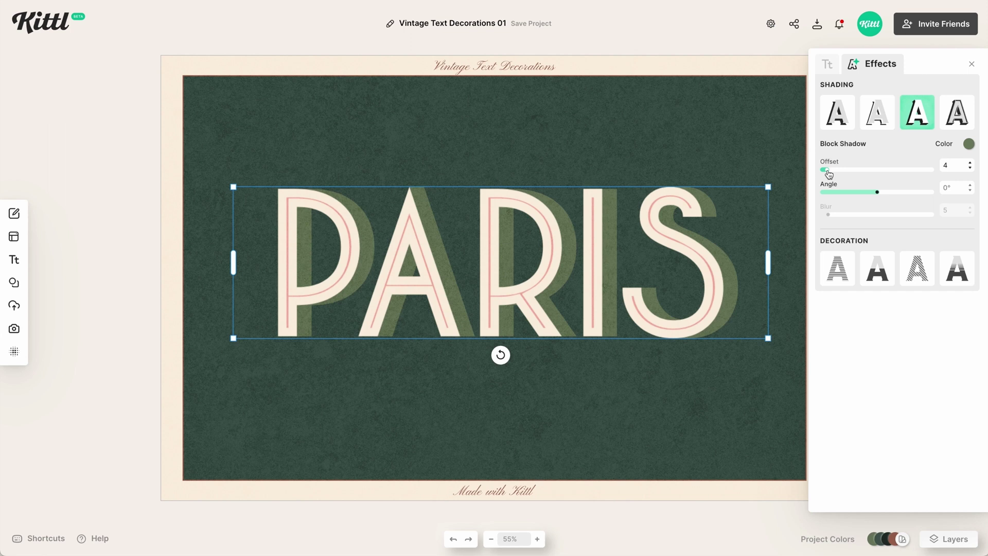
pyautogui.moveTo(828, 174); pyautogui.dragTo(860, 211)
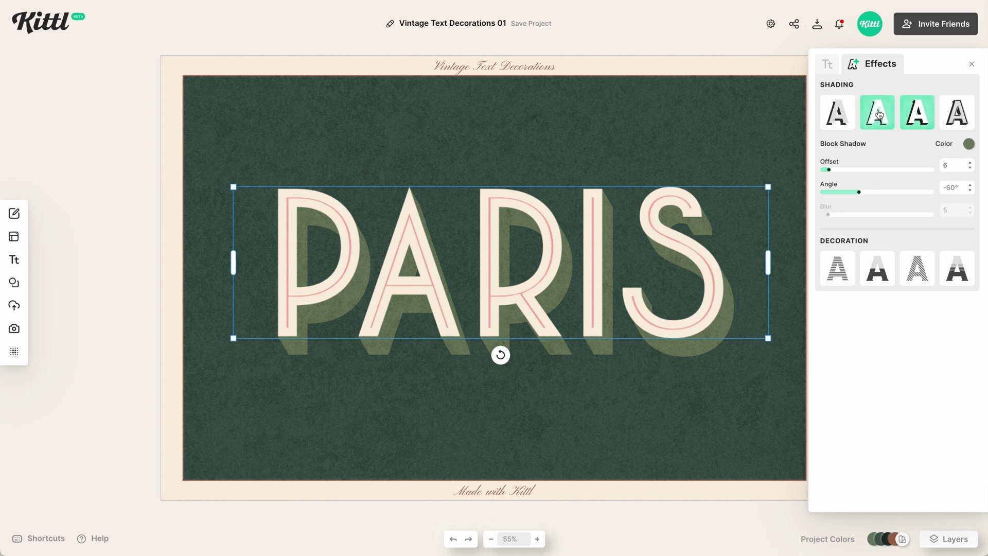
pyautogui.moveTo(827, 174); pyautogui.dragTo(833, 175)
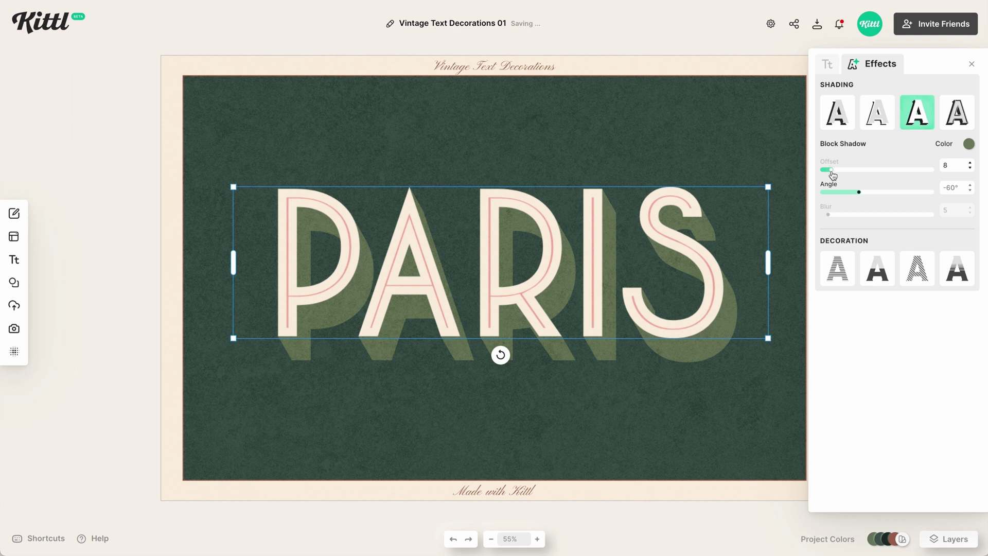
pyautogui.click(692, 336)
# Step: Duplicate PARIS with copy-paste, lock the upper paris layer, and select the lower copy
pyautogui.press('Right')
pyautogui.press('Down')
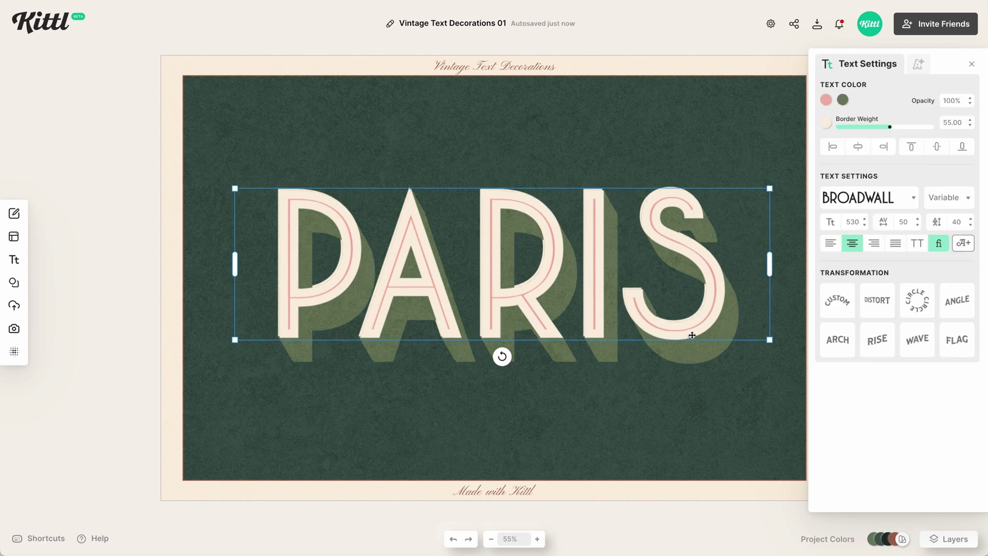
pyautogui.hotkey('ctrl', 'c')
pyautogui.hotkey('ctrl', 'v')
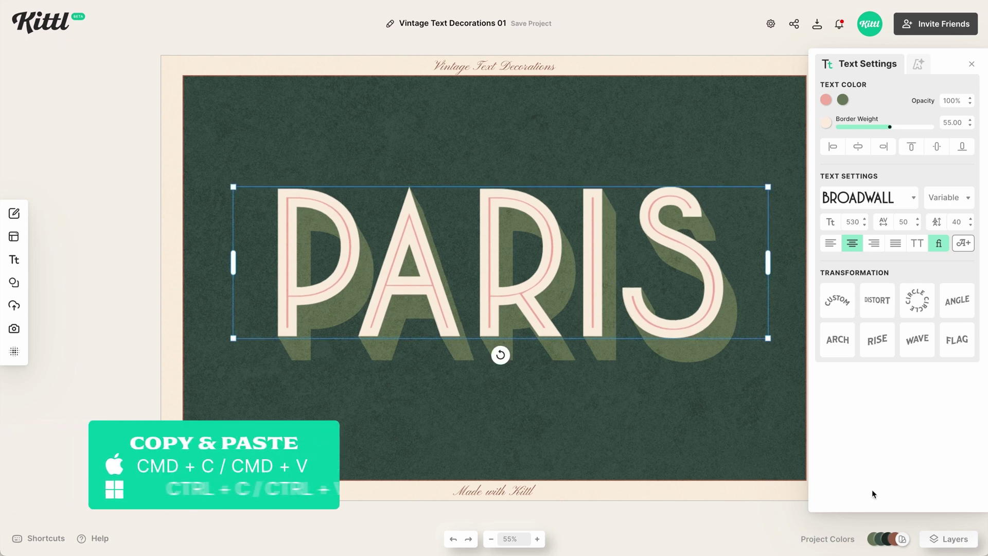
pyautogui.click(949, 538)
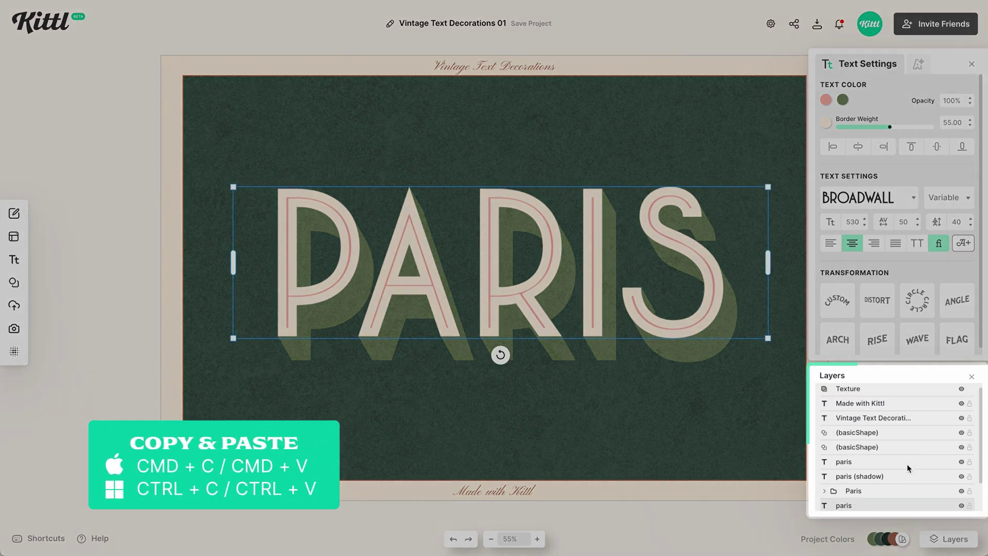
pyautogui.scroll(-1, 976, 469)
pyautogui.click(969, 469)
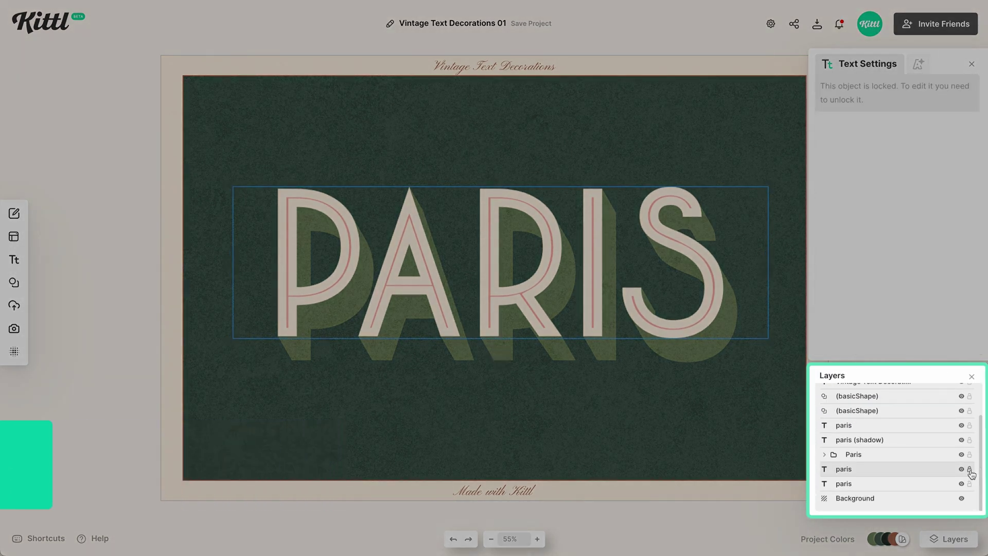
pyautogui.click(927, 489)
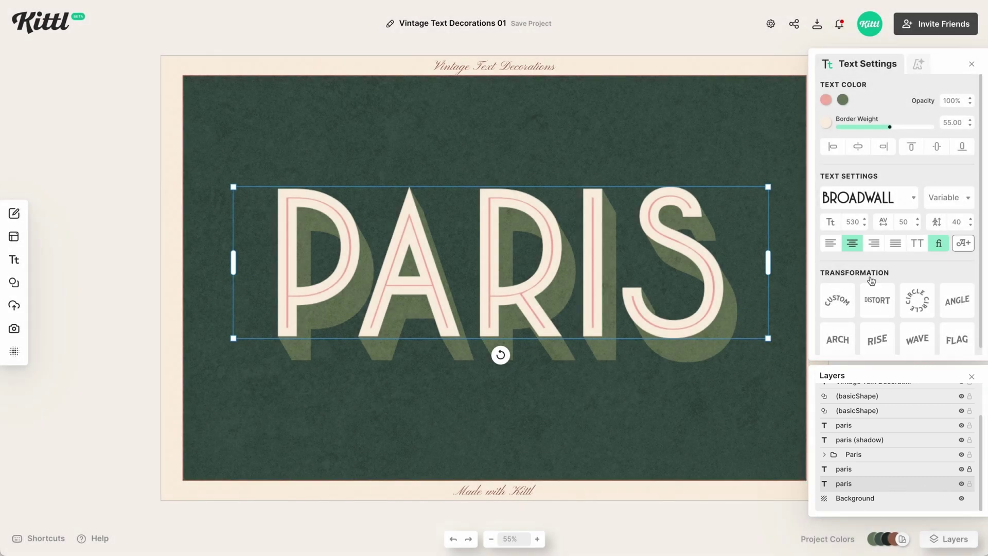
# Step: Set the lower copy's border weight to 0 and fill it muted green 738265
pyautogui.click(919, 66)
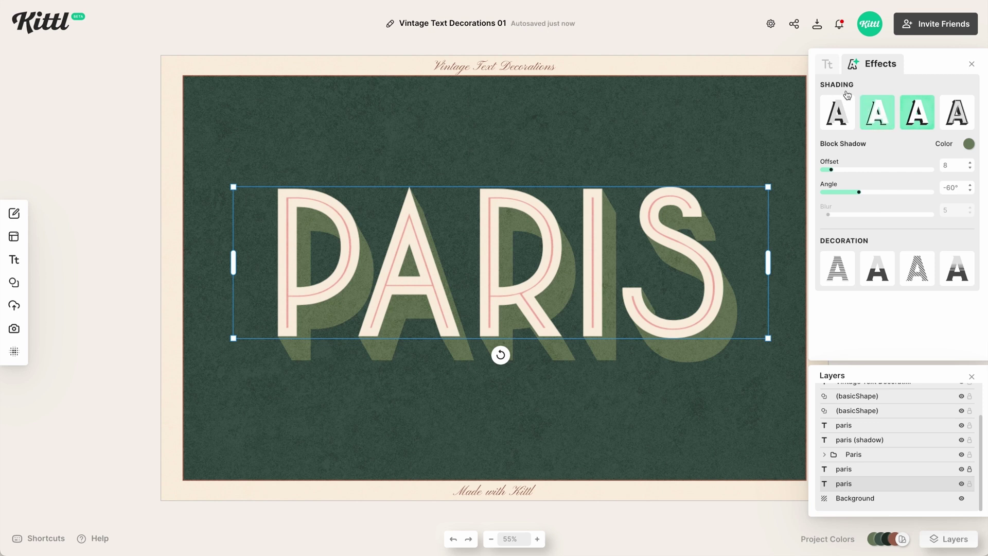
pyautogui.click(826, 65)
pyautogui.moveTo(877, 124); pyautogui.dragTo(809, 130)
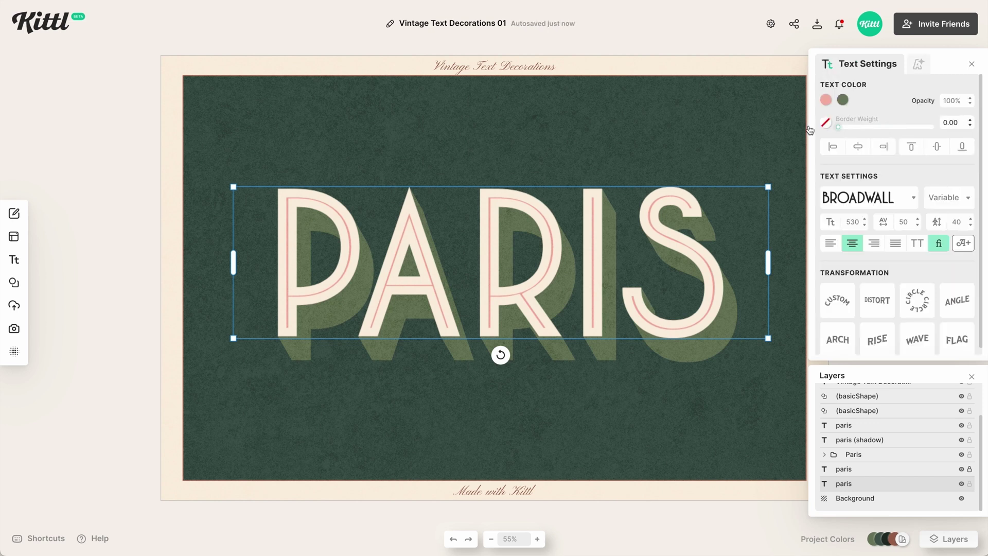
pyautogui.click(825, 100)
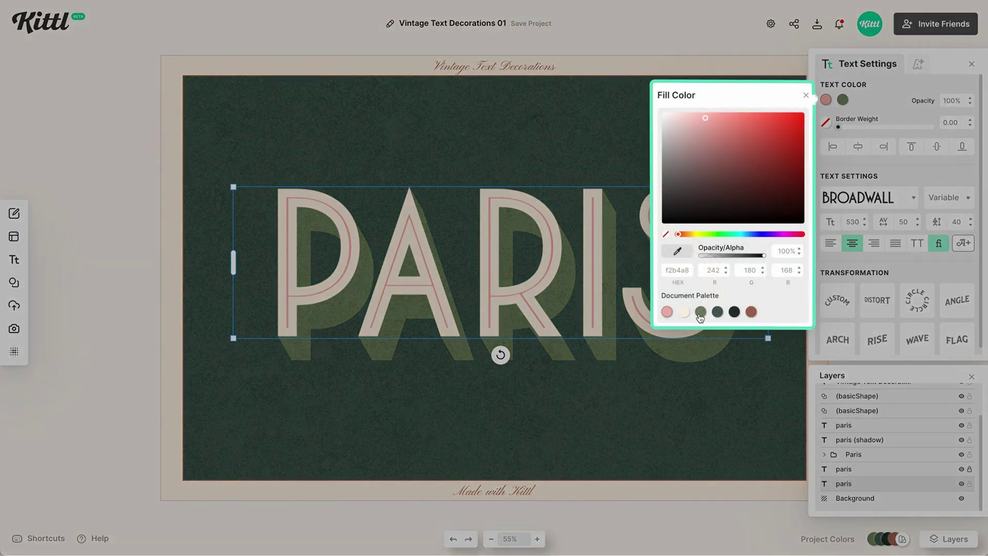
pyautogui.click(700, 312)
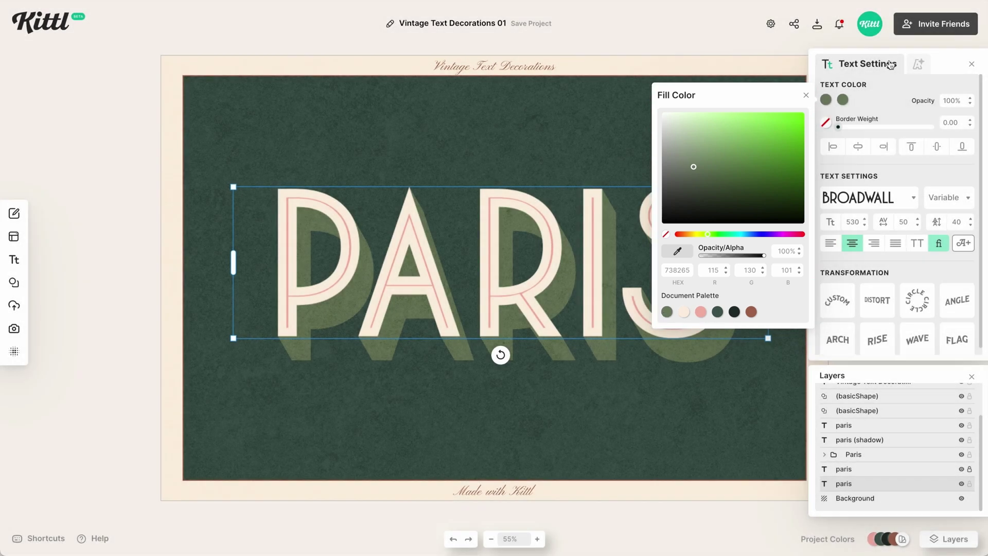
pyautogui.click(920, 66)
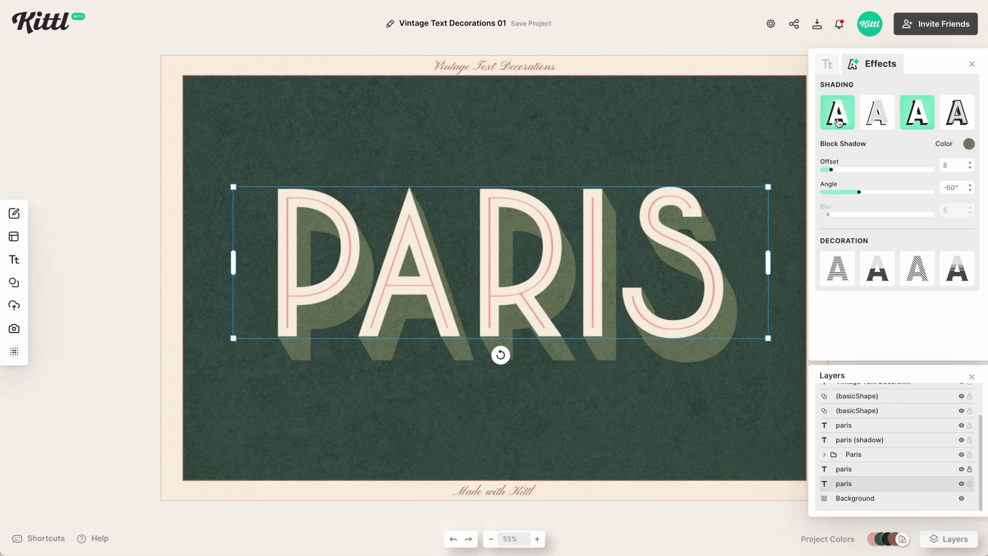
# Step: Switch the lower copy to a dark green soft drop shadow with more blur and shorter offset
pyautogui.click(839, 122)
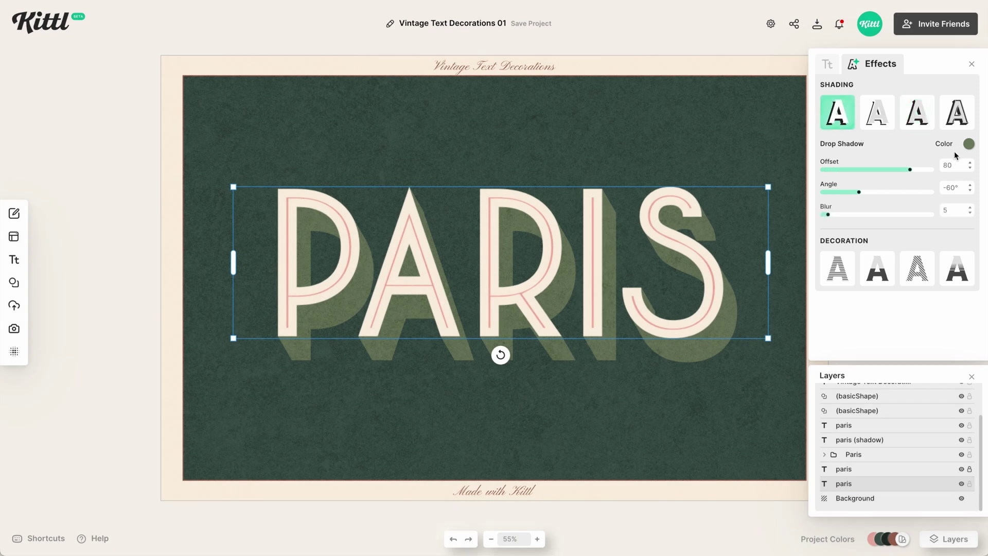
pyautogui.click(969, 145)
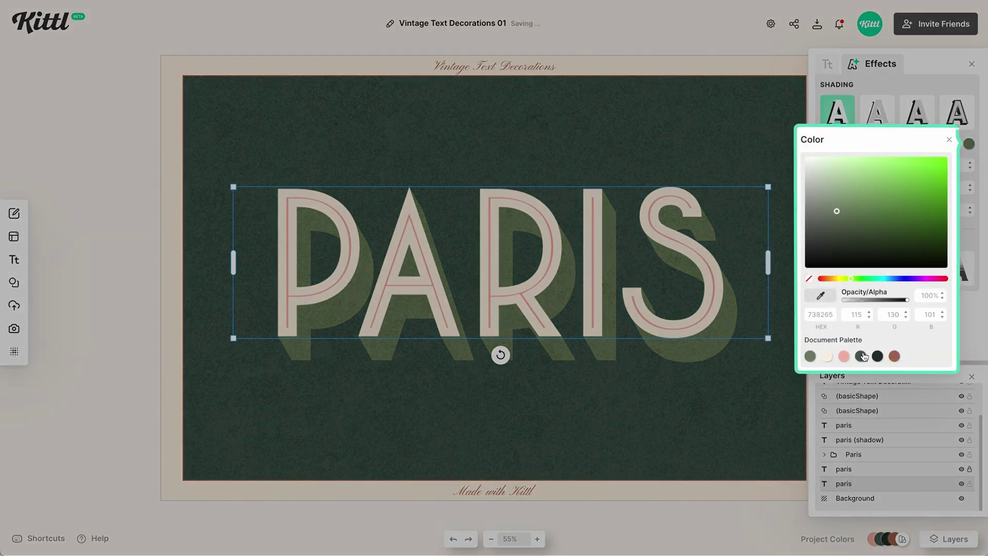
pyautogui.click(861, 356)
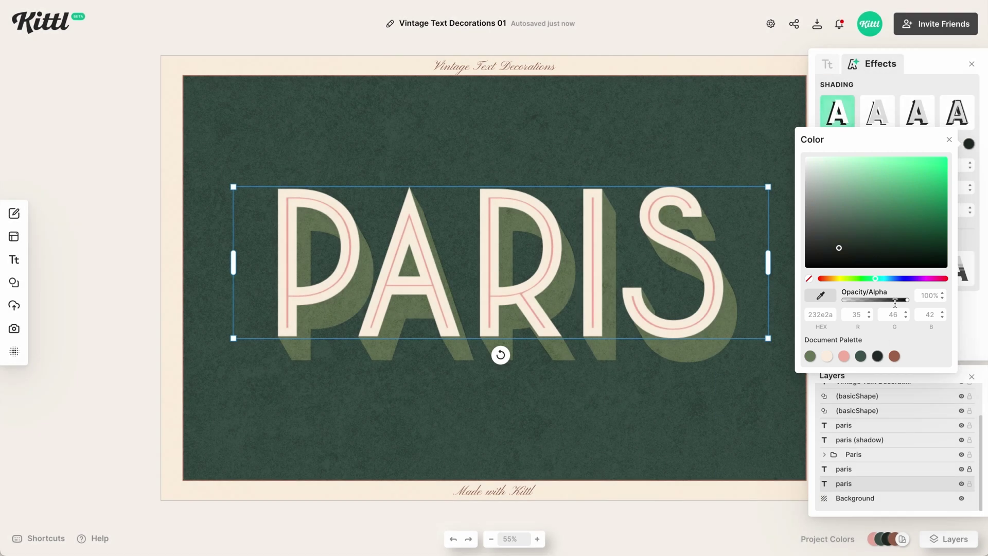
pyautogui.click(977, 318)
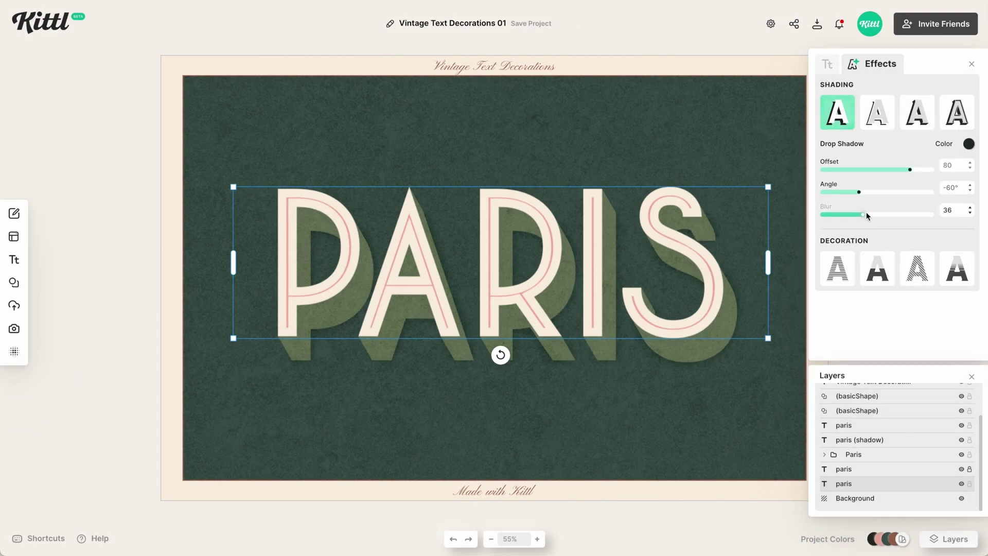
pyautogui.moveTo(880, 216); pyautogui.dragTo(880, 215)
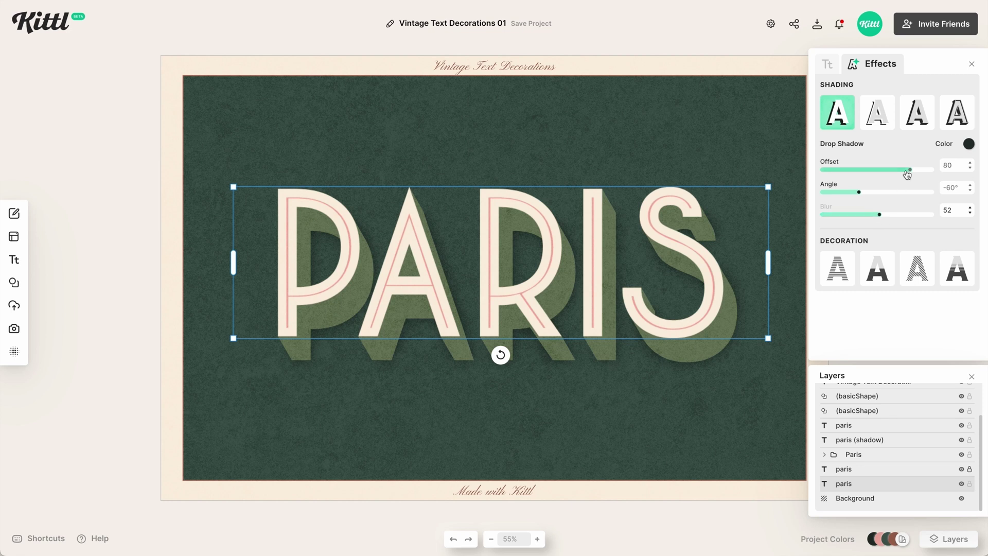
pyautogui.moveTo(904, 173); pyautogui.dragTo(841, 196)
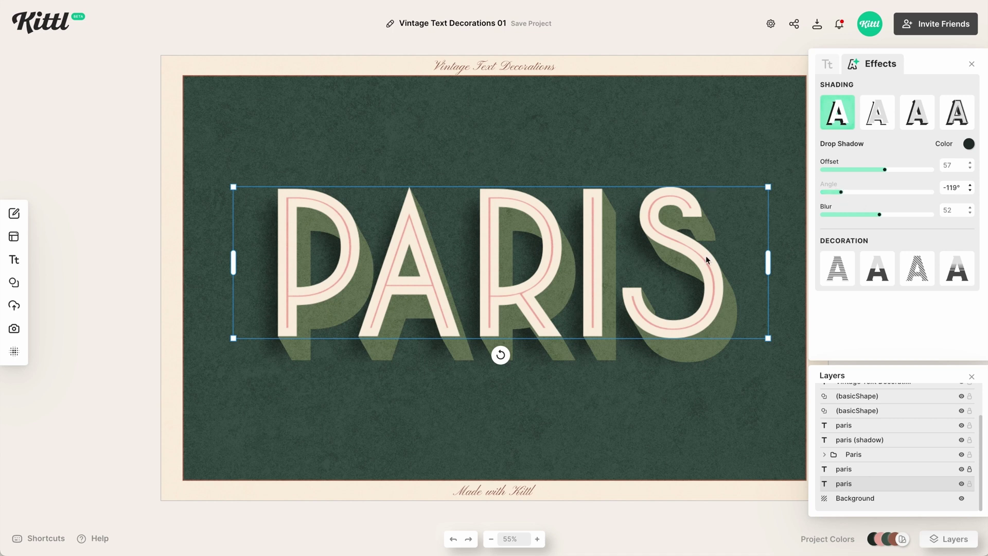
# Step: Deselect PARIS and close the background settings and layers panels
pyautogui.click(709, 435)
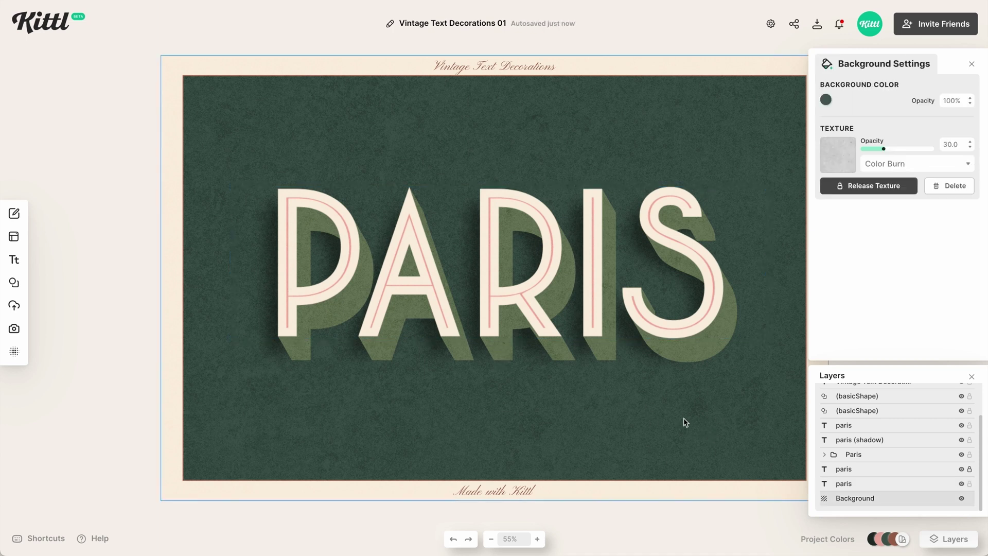
pyautogui.click(972, 64)
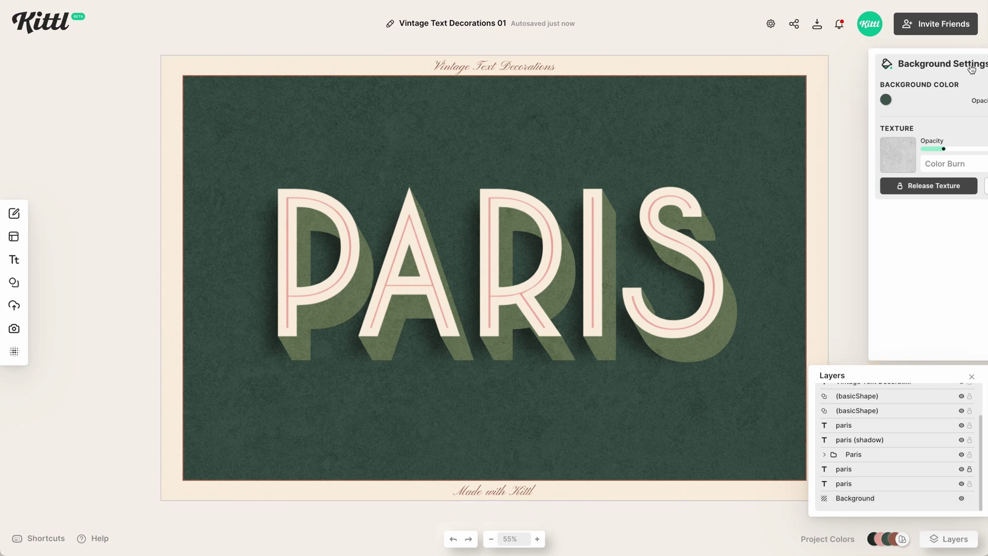
pyautogui.click(971, 378)
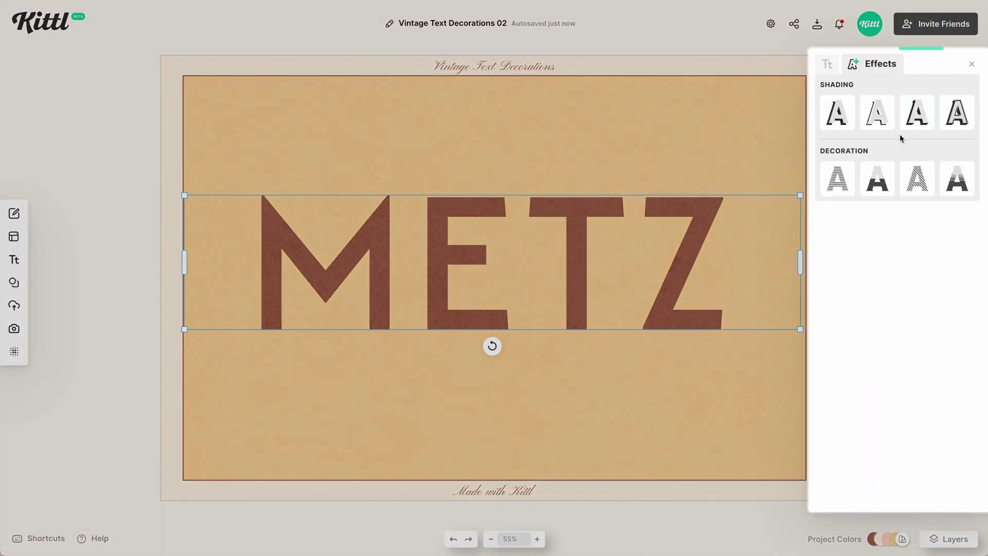
# Step: Give METZ the Detailed 3D Shadow and Oblique Lines decoration with light pink stripes
pyautogui.click(956, 112)
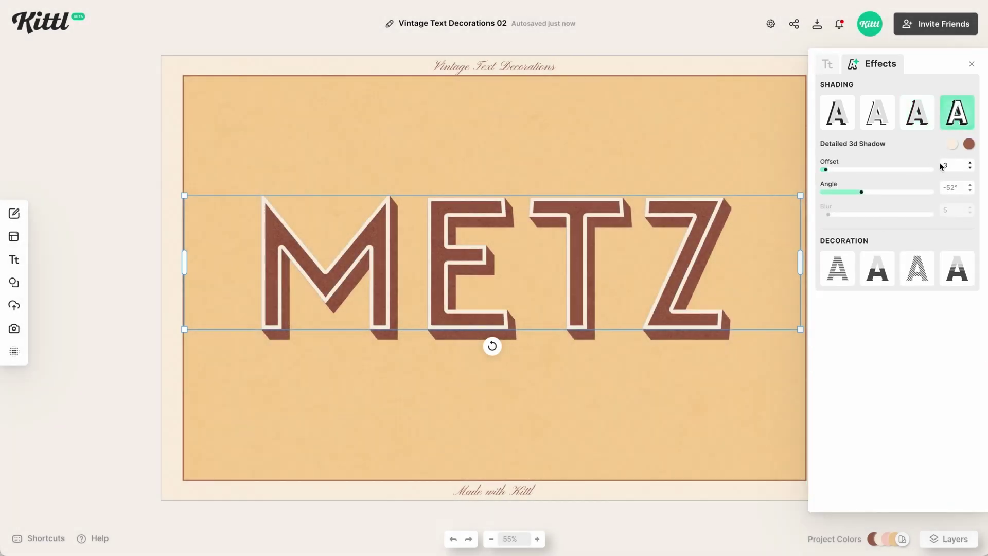
pyautogui.click(917, 268)
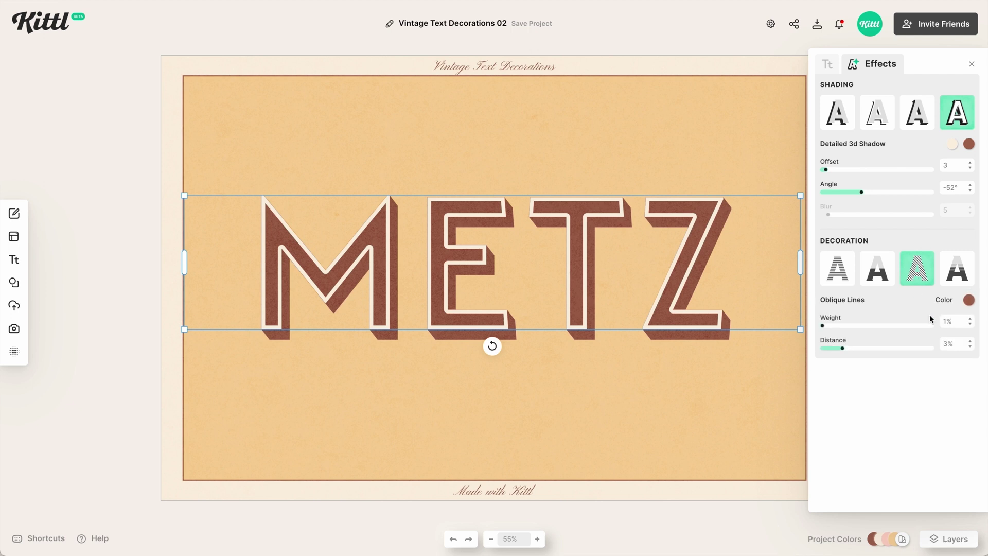
pyautogui.click(968, 300)
pyautogui.click(964, 393)
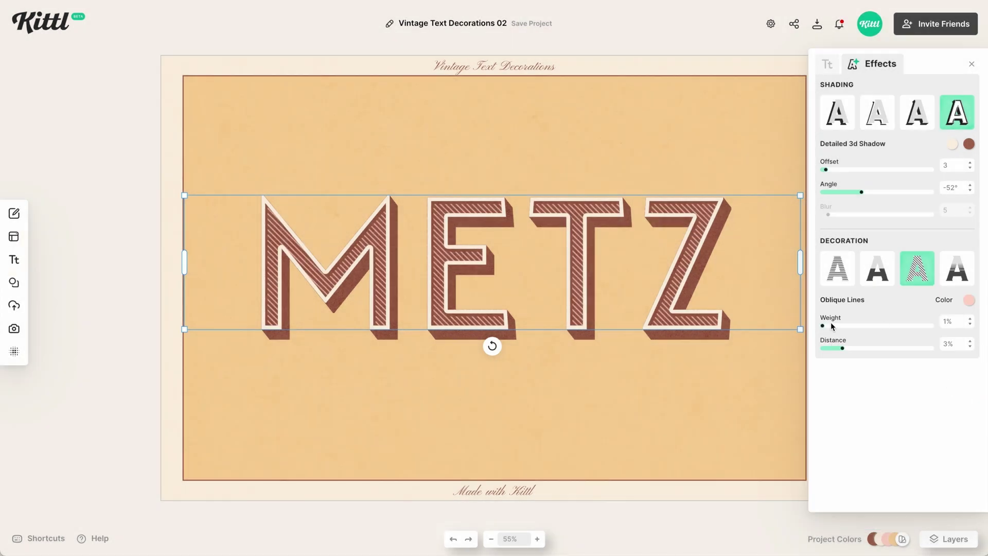
pyautogui.moveTo(825, 328)
pyautogui.mouseDown()
pyautogui.moveTo(865, 327)
pyautogui.moveTo(817, 329)
pyautogui.mouseUp()
# Step: Recolour METZ with a pale pink fill (ffd4c7) and brown stripes, then reselect it
pyautogui.click(827, 65)
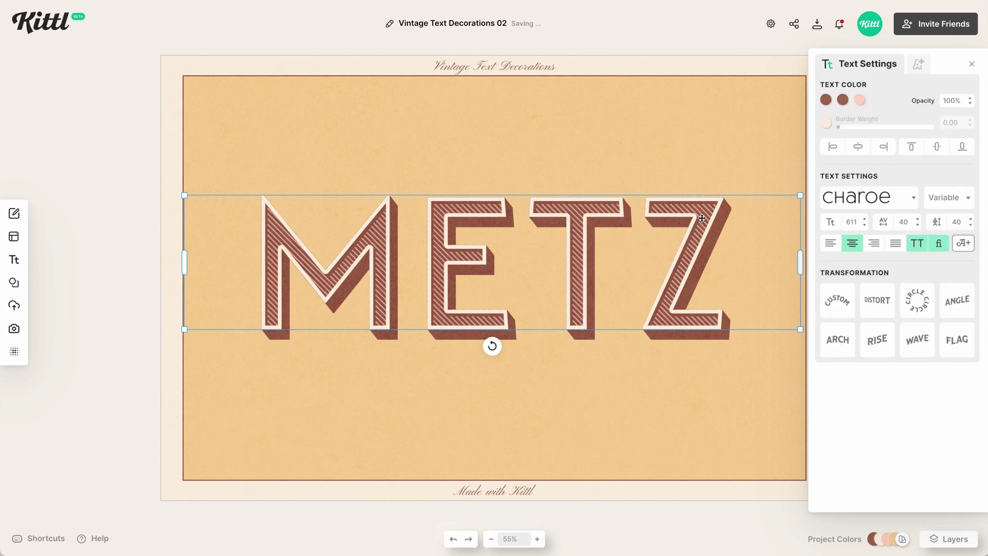
pyautogui.click(844, 101)
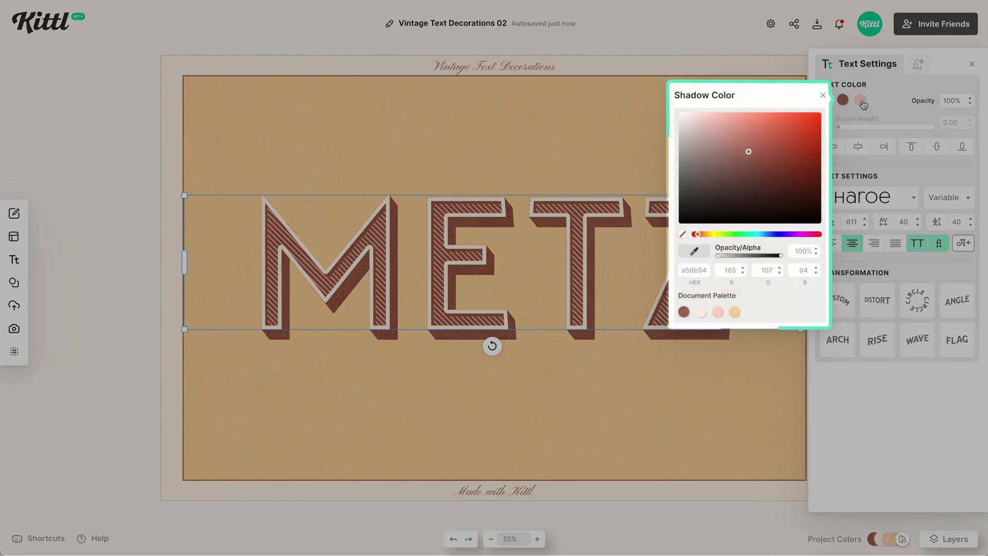
pyautogui.click(843, 101)
pyautogui.click(826, 101)
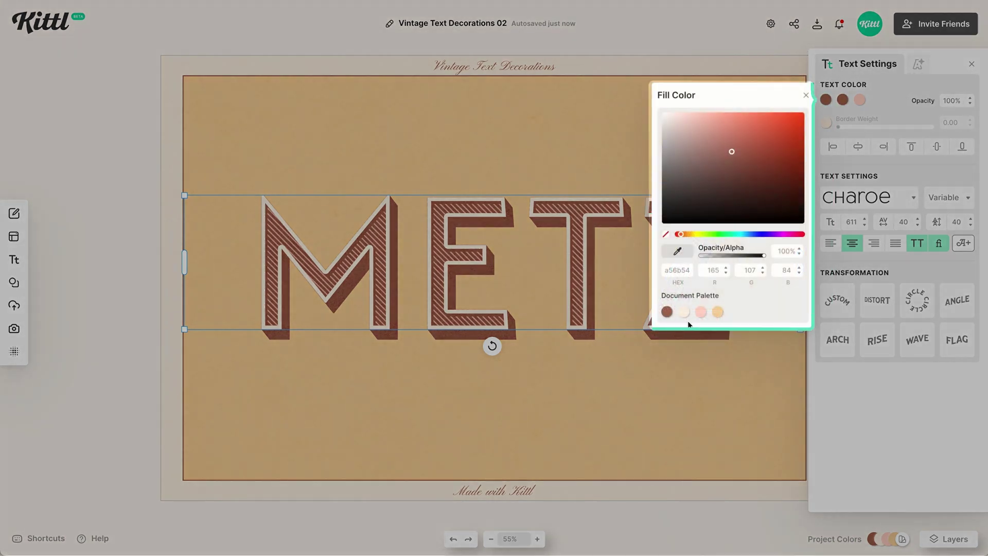
pyautogui.click(698, 312)
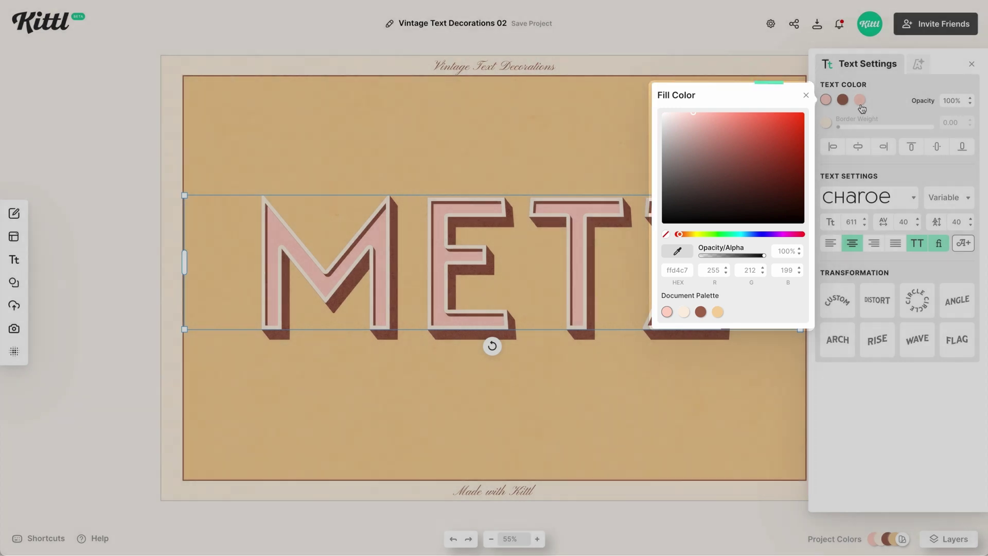
pyautogui.click(860, 100)
pyautogui.click(860, 100)
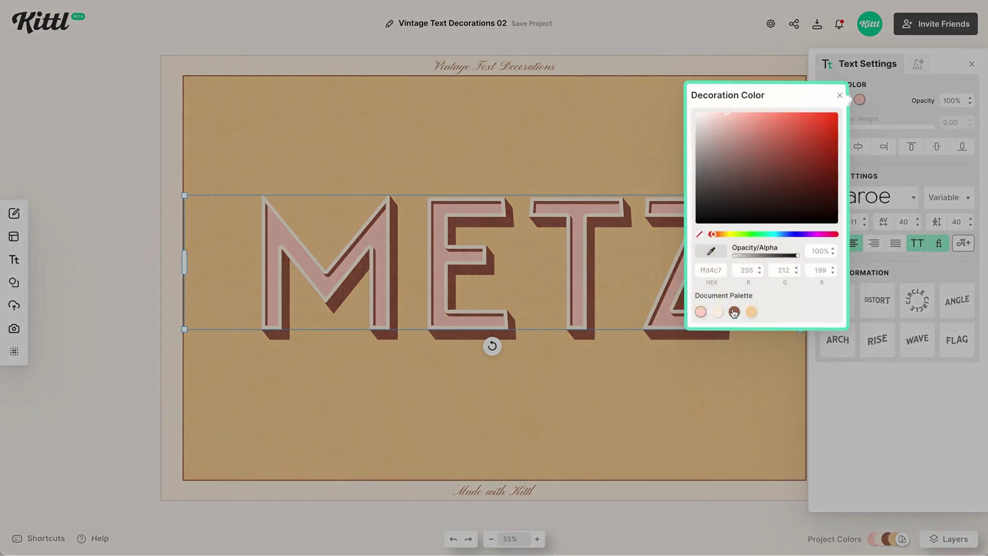
pyautogui.click(734, 311)
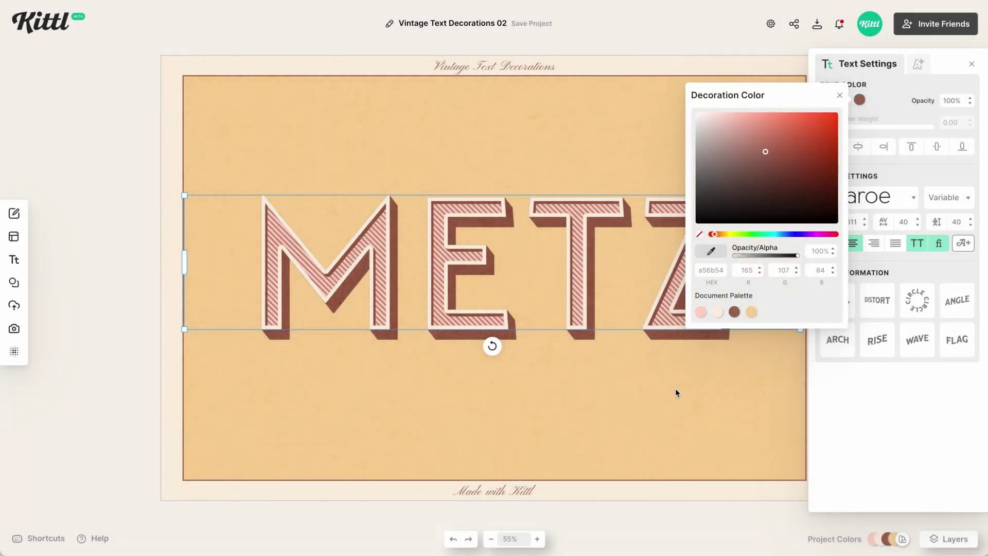
pyautogui.click(675, 392)
pyautogui.click(695, 286)
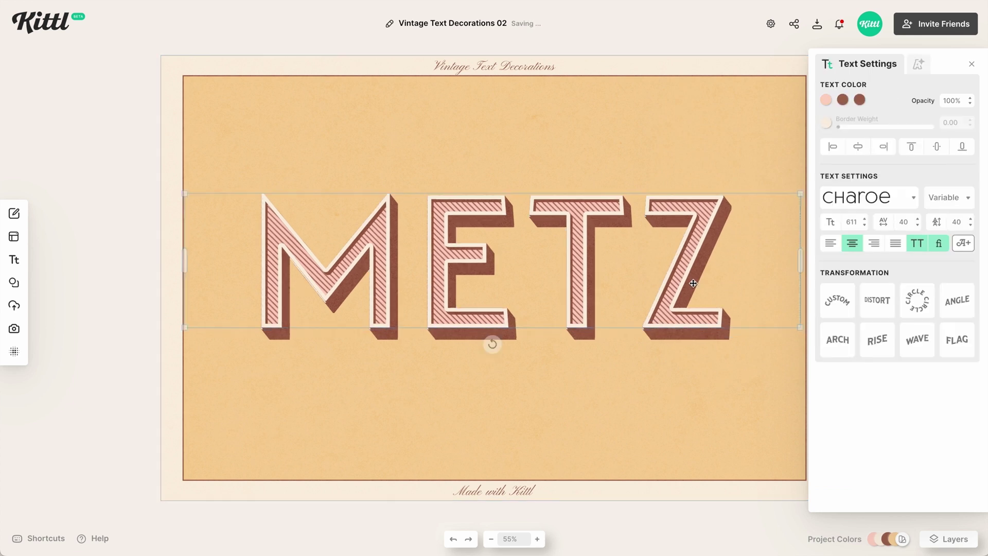
# Step: Lock the front METZ layer, nudge the back copy down-right, and remove its 3D shadow
pyautogui.click(948, 538)
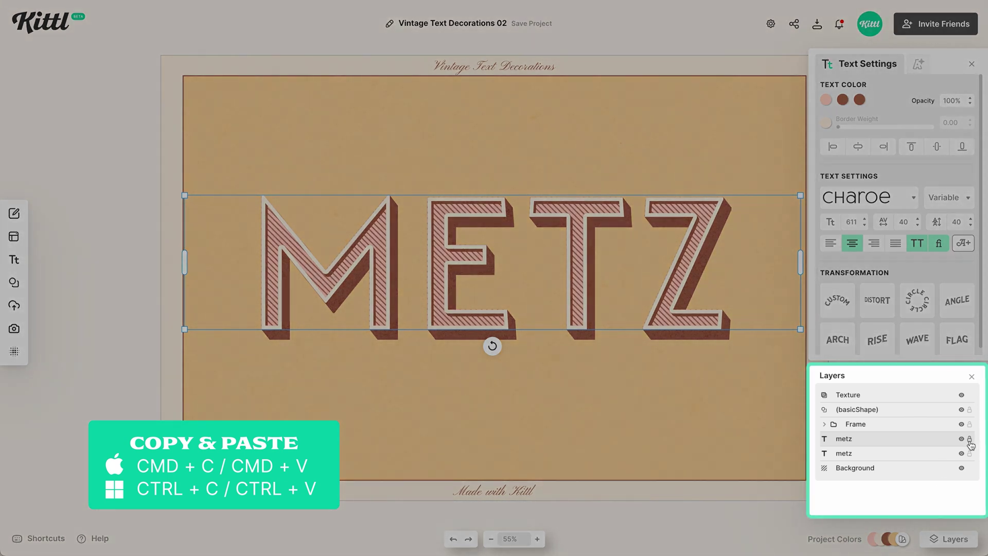
pyautogui.click(969, 439)
pyautogui.click(926, 454)
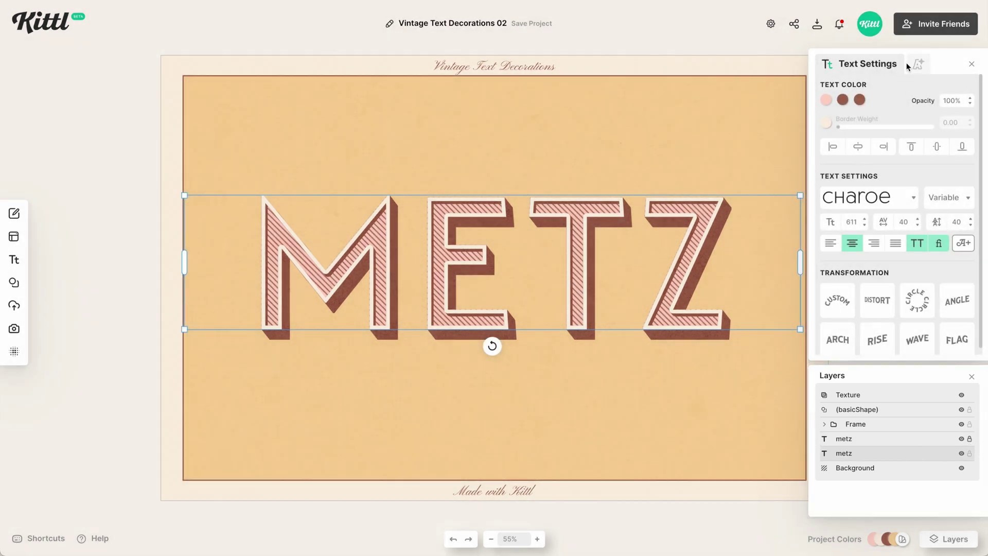
pyautogui.click(918, 64)
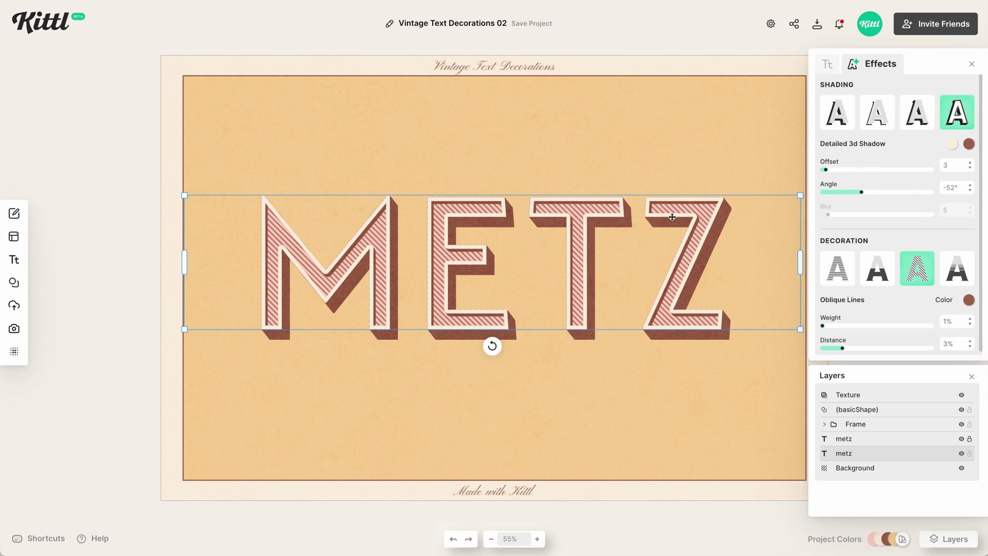
pyautogui.hotkey('shift', 'Down')
pyautogui.hotkey('shift', 'Right')
pyautogui.hotkey('shift', 'Down')
pyautogui.hotkey('shift', 'Right')
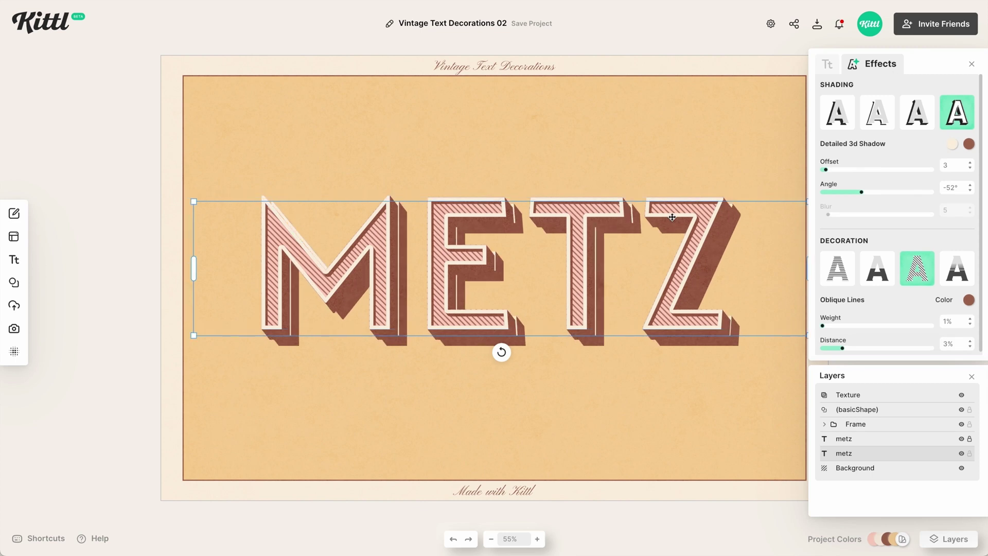
pyautogui.click(956, 117)
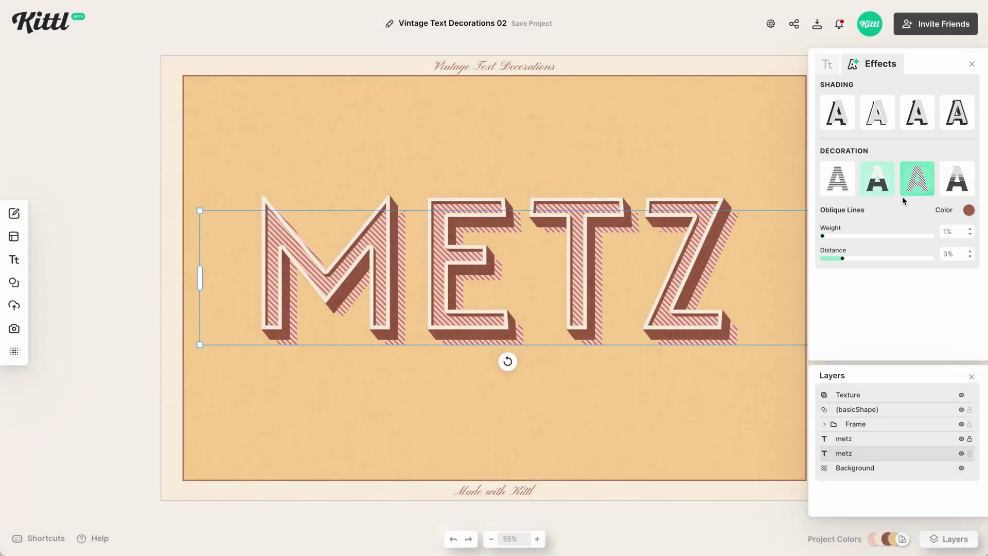
# Step: Fill the back METZ copy with the background colour and fine-nudge it into shadow position
pyautogui.click(827, 66)
pyautogui.click(825, 100)
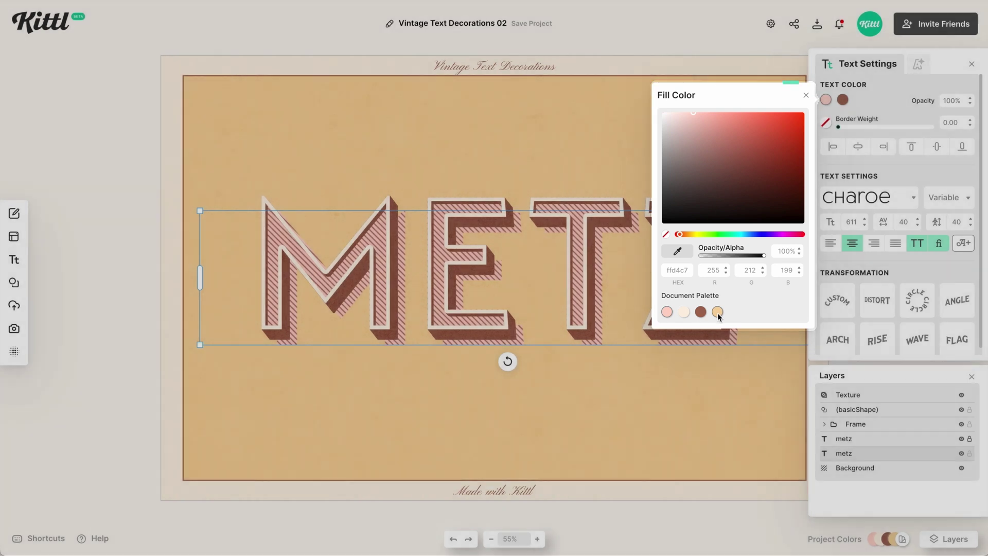
pyautogui.click(692, 382)
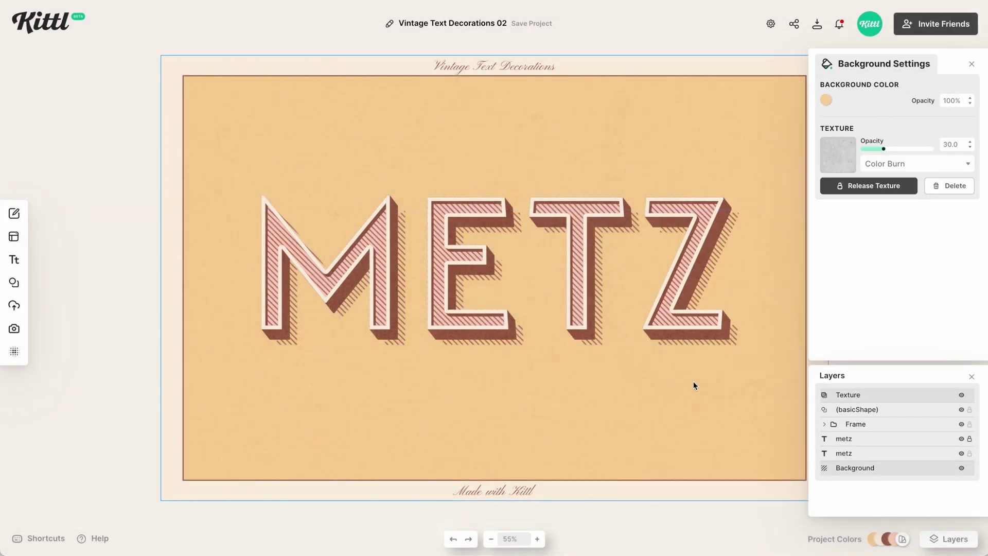
pyautogui.click(720, 345)
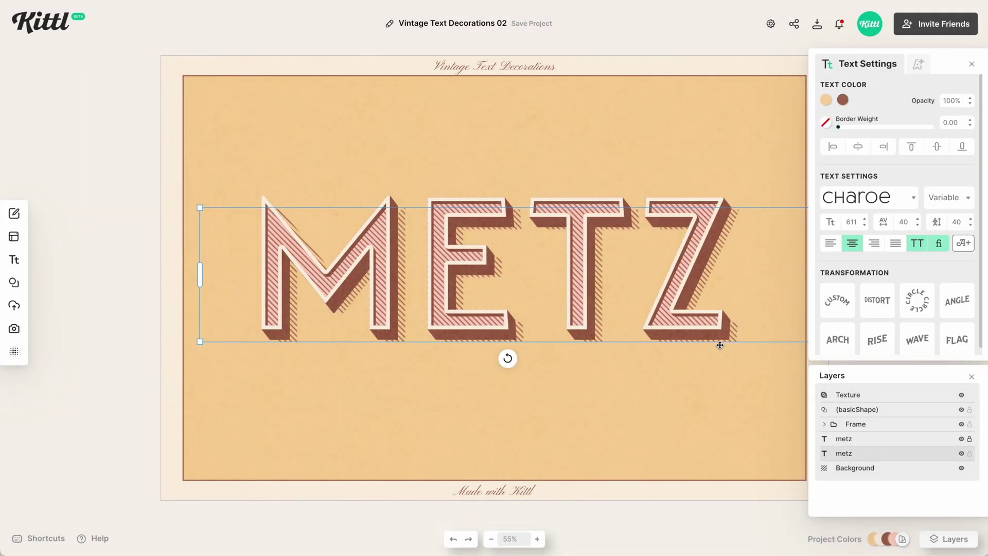
pyautogui.press('Left')
pyautogui.press('Left')
pyautogui.press('Left')
pyautogui.press('Left')
pyautogui.press('Left')
pyautogui.press('Down')
pyautogui.press('Down')
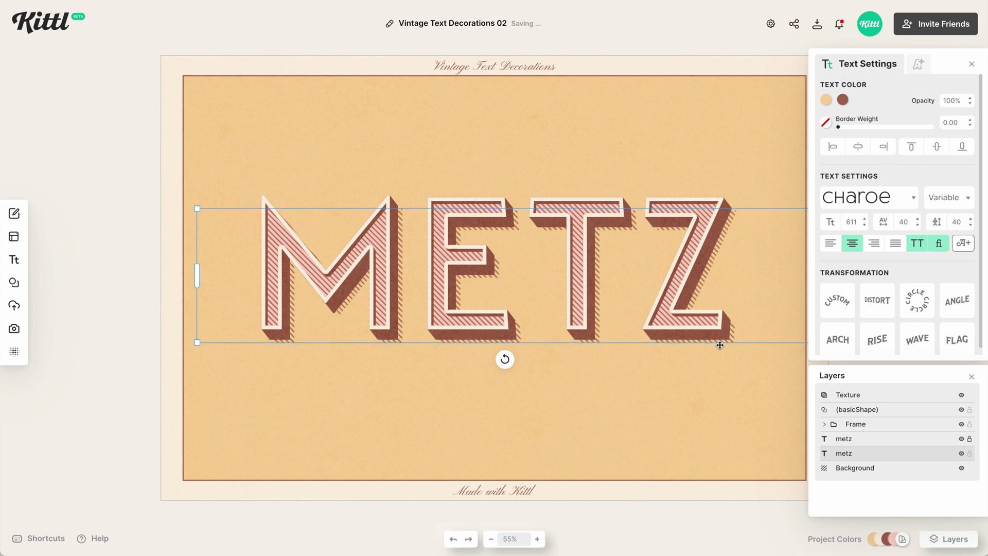
pyautogui.press('Down')
pyautogui.press('Down')
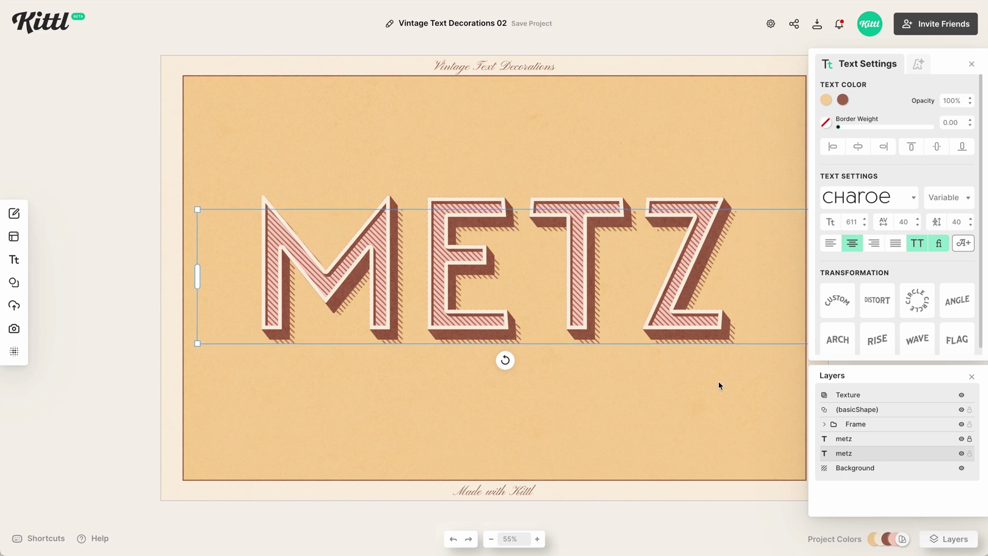
pyautogui.click(718, 382)
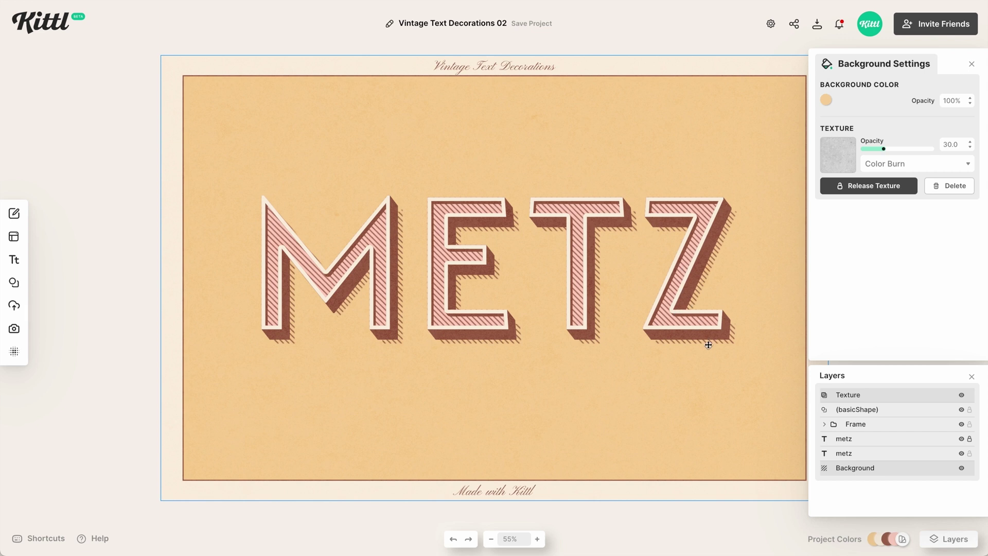
pyautogui.click(972, 67)
# Step: Select NICE and give it a brown block shadow angled down-right
pyautogui.click(971, 376)
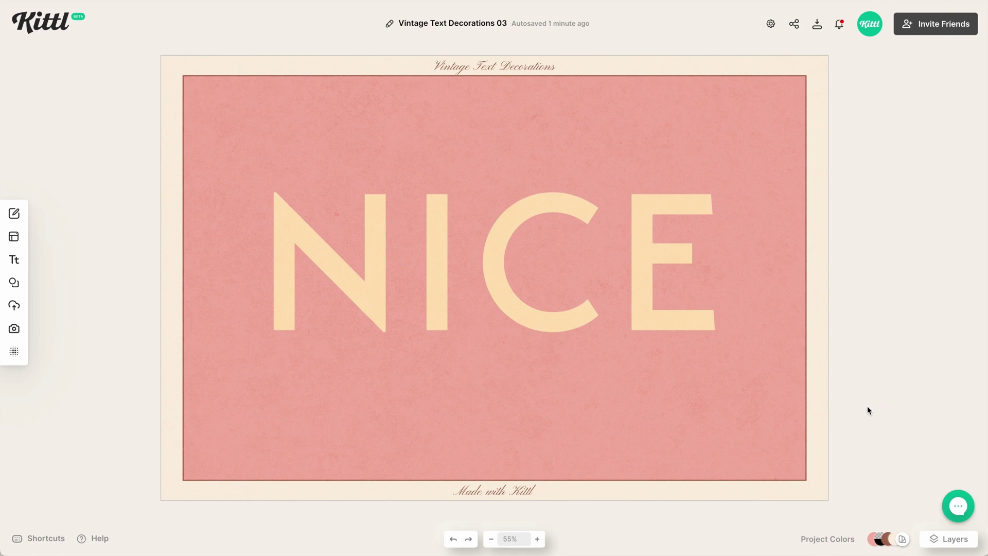
pyautogui.click(662, 319)
pyautogui.click(922, 63)
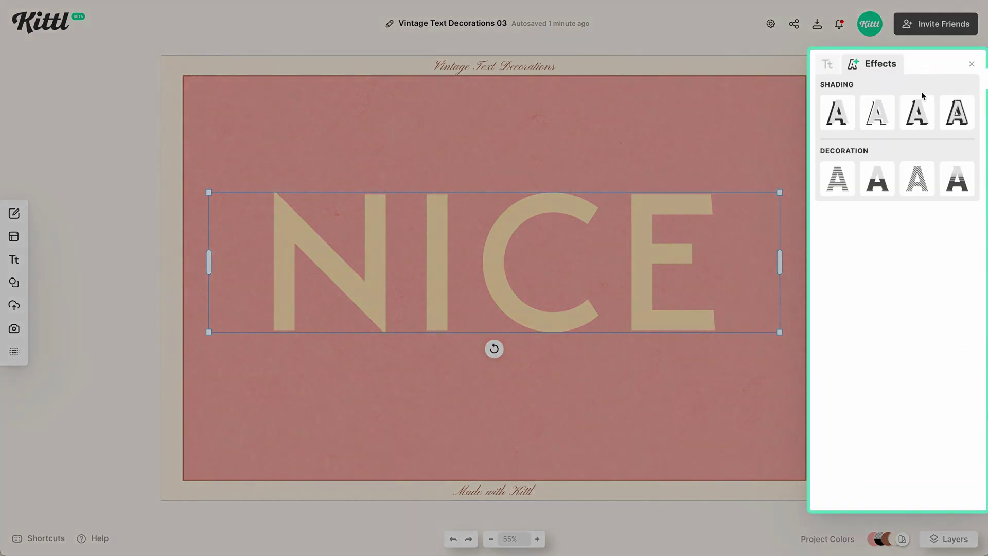
pyautogui.click(920, 117)
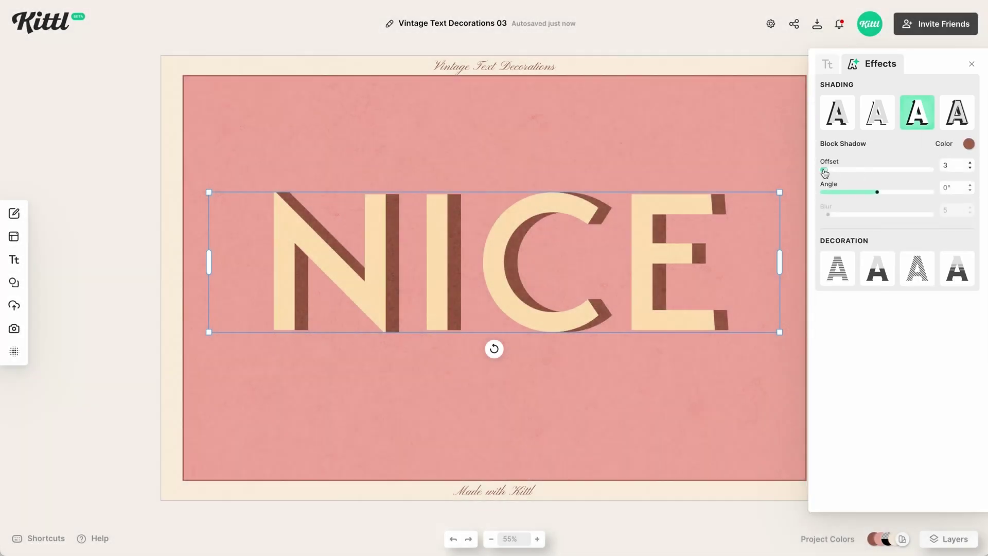
pyautogui.moveTo(825, 173); pyautogui.dragTo(832, 171)
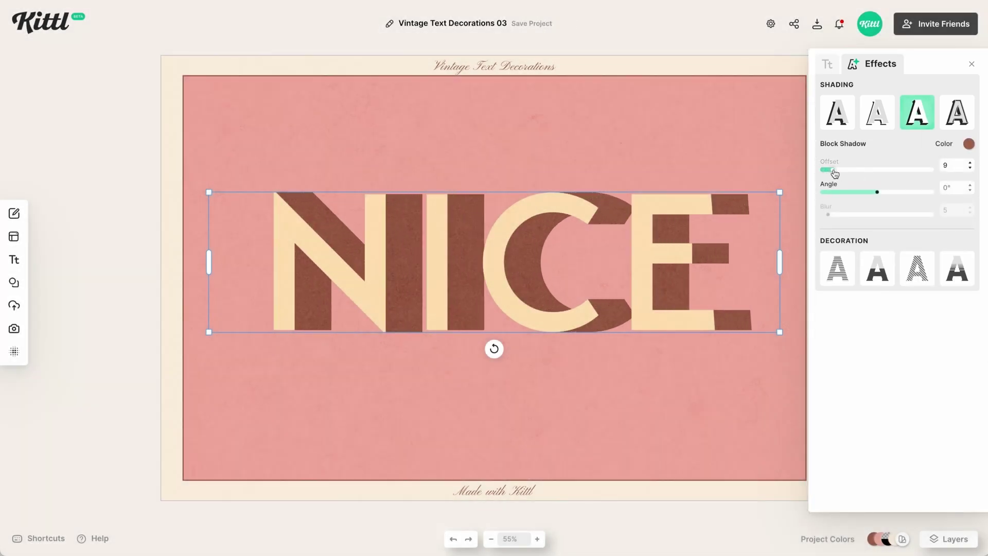
pyautogui.moveTo(878, 196); pyautogui.dragTo(865, 199)
# Step: Fine-tune the NICE shadow to offset 8 and angle −45° with the spinner arrows
pyautogui.click(969, 191)
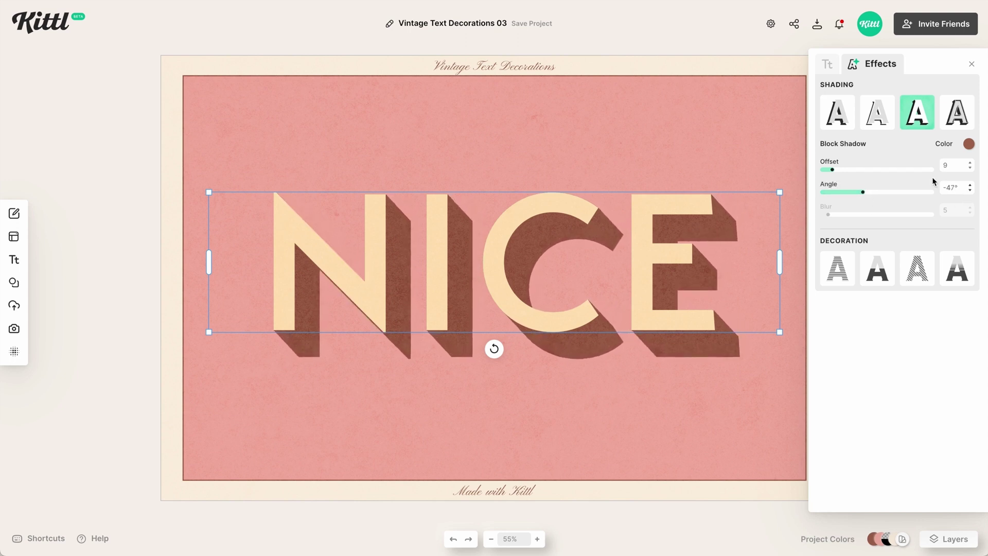
pyautogui.click(970, 169)
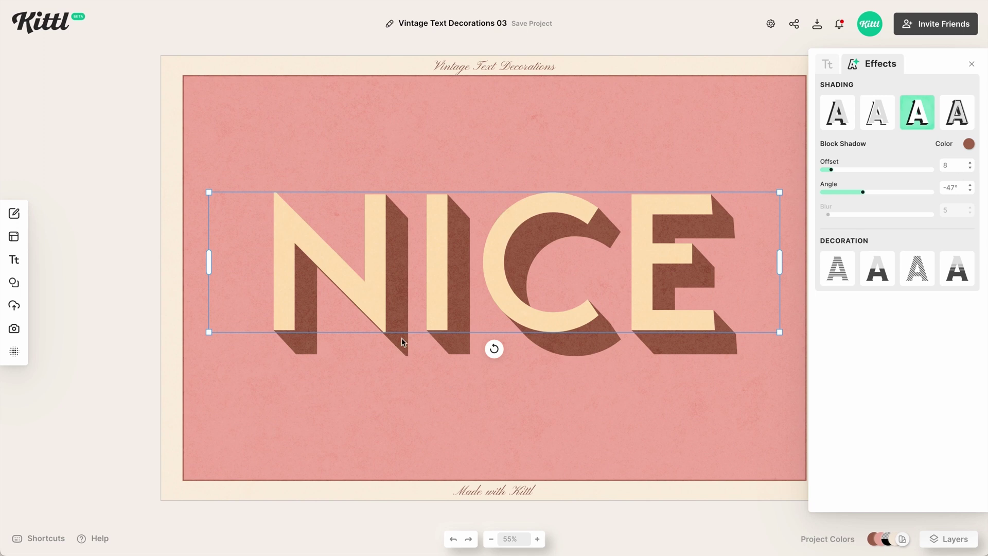
pyautogui.click(970, 185)
pyautogui.click(970, 185)
pyautogui.click(970, 185)
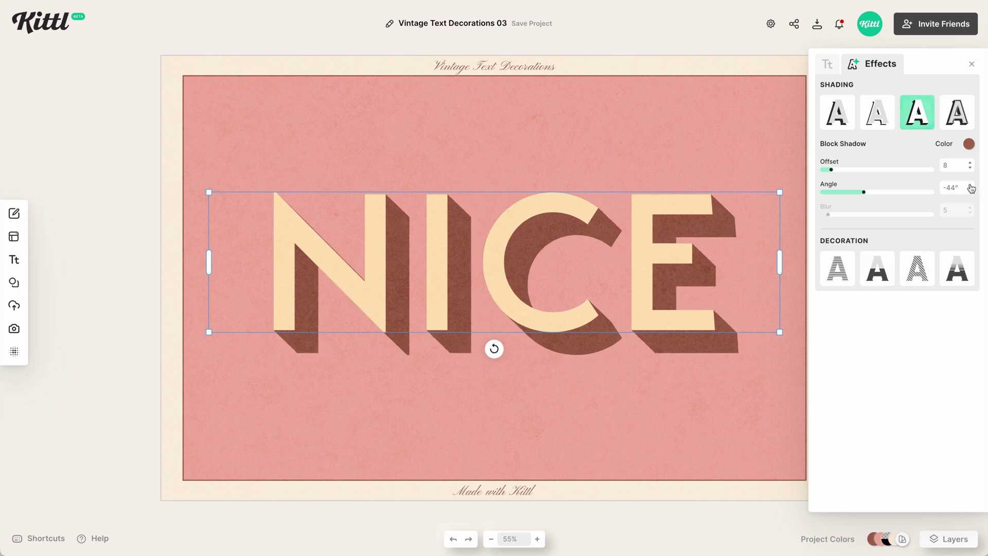
pyautogui.click(970, 190)
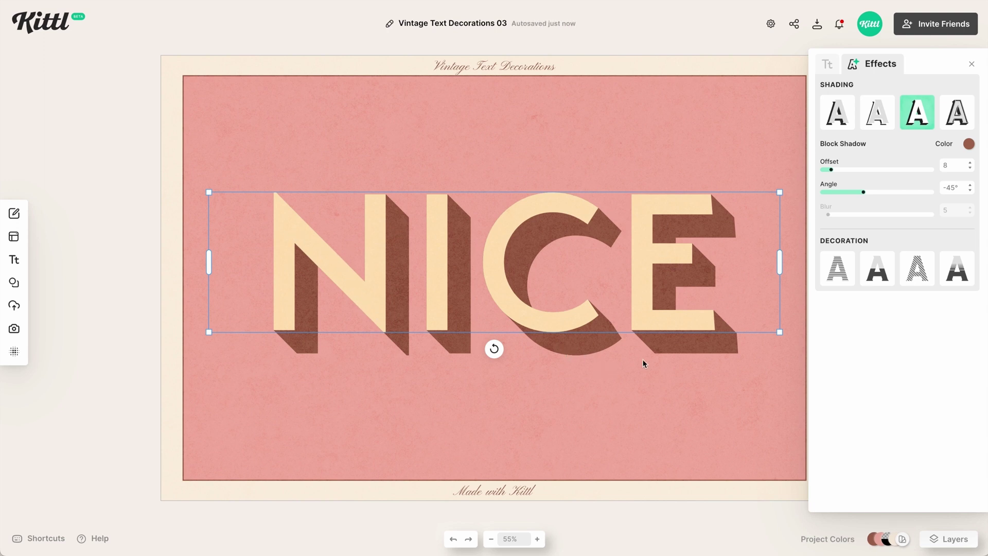
pyautogui.click(658, 318)
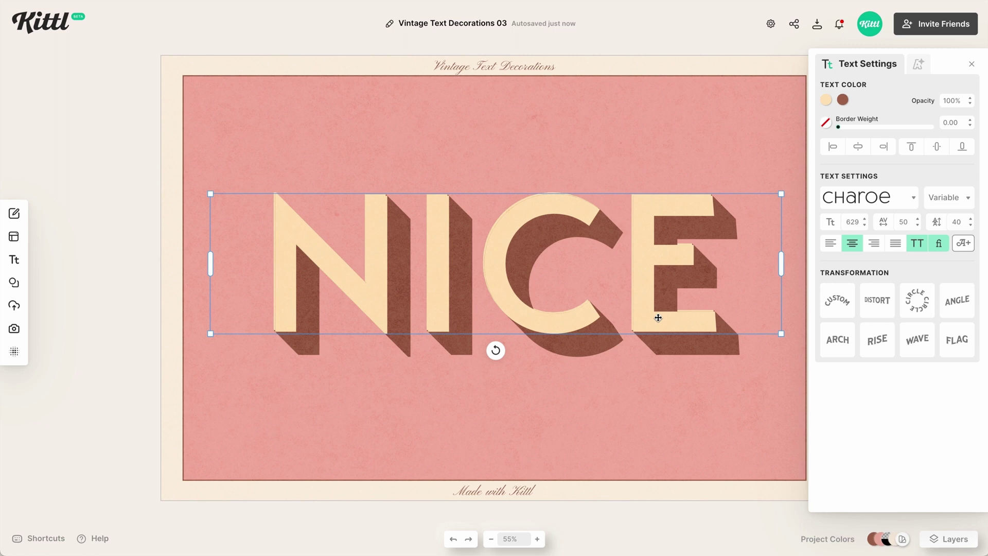
# Step: Undo the accidental NICE move and make the back layer's block shadow semi-transparent black
pyautogui.hotkey('ctrl', 'z')
pyautogui.click(951, 541)
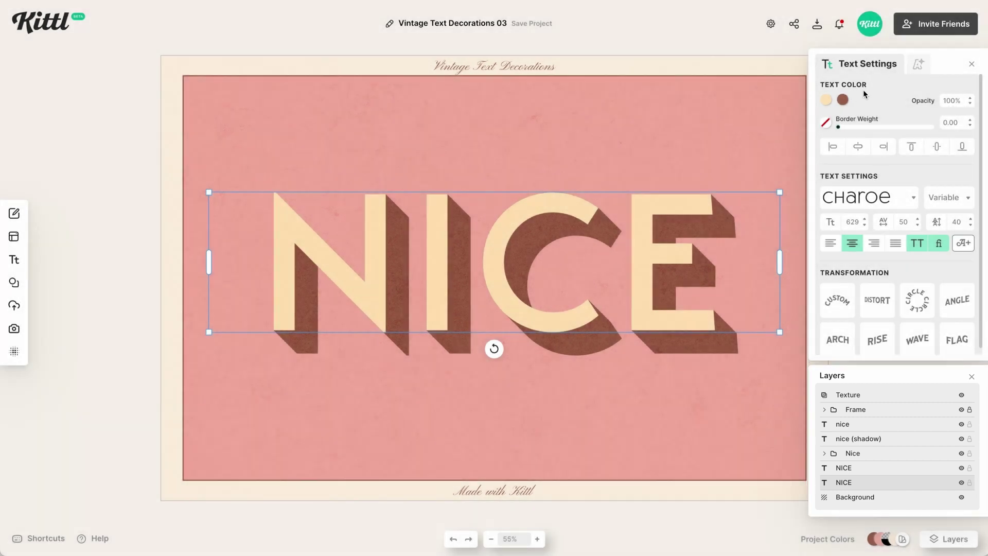
pyautogui.click(827, 100)
pyautogui.click(853, 98)
pyautogui.click(844, 101)
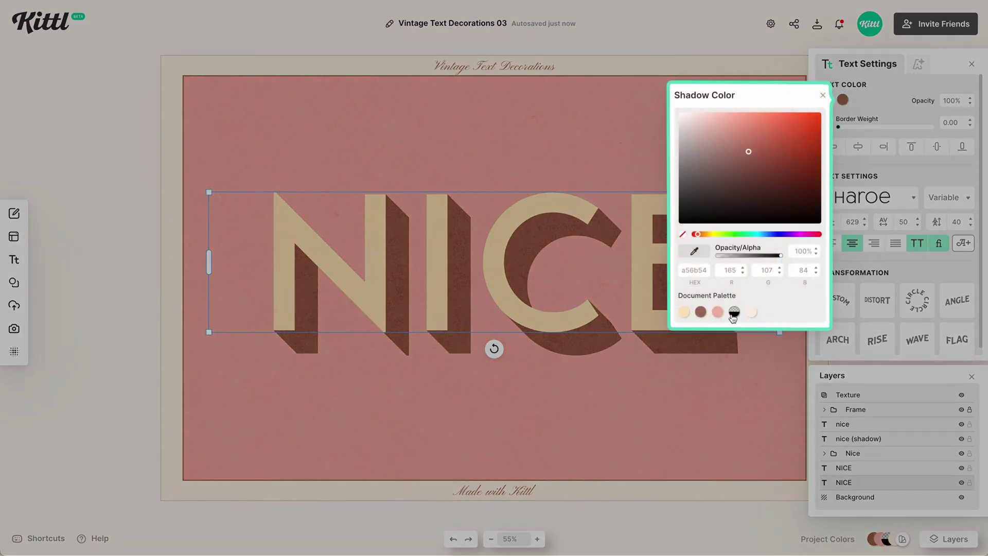
pyautogui.click(733, 312)
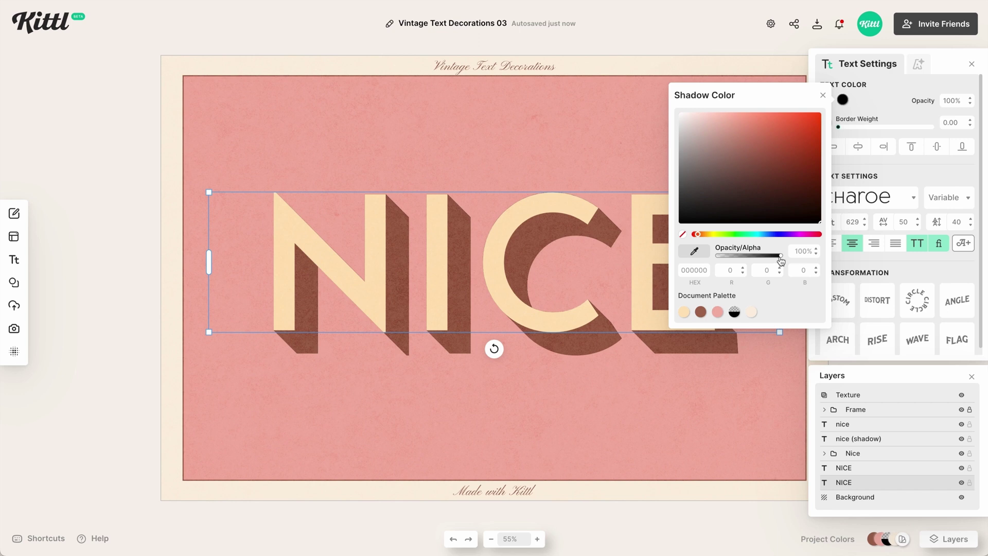
pyautogui.moveTo(781, 261); pyautogui.dragTo(747, 258)
# Step: Raise the block shadow offset to 15 and angle it more steeply downward
pyautogui.click(918, 63)
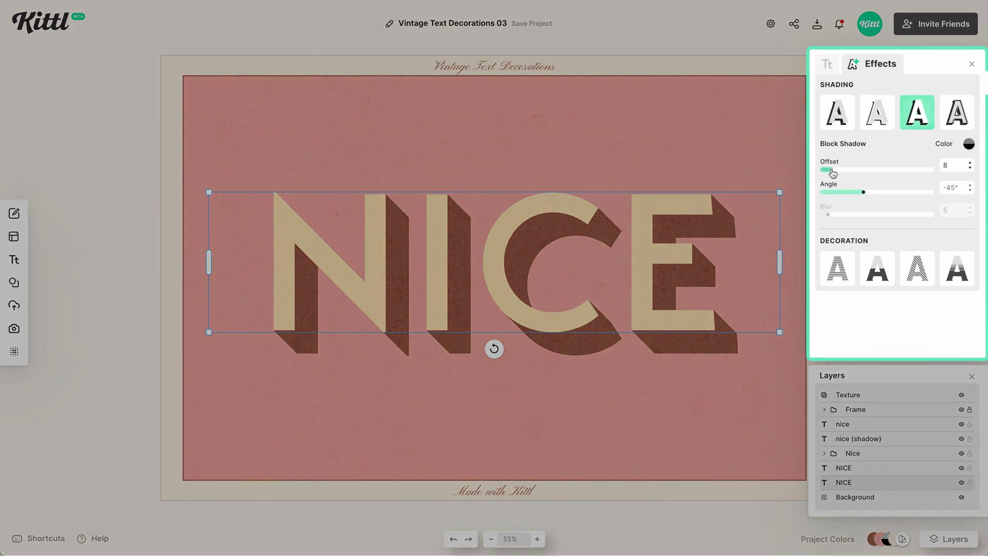
pyautogui.moveTo(830, 170); pyautogui.dragTo(839, 170)
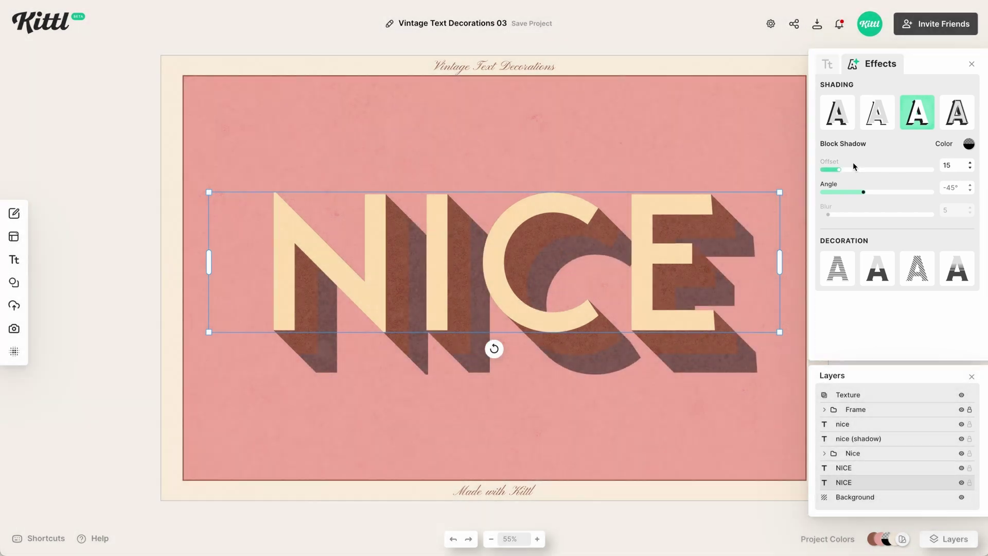
pyautogui.moveTo(864, 197); pyautogui.dragTo(841, 195)
# Step: Set the back NICE shadow angle to −120° and nudge the layer right and down
pyautogui.click(970, 193)
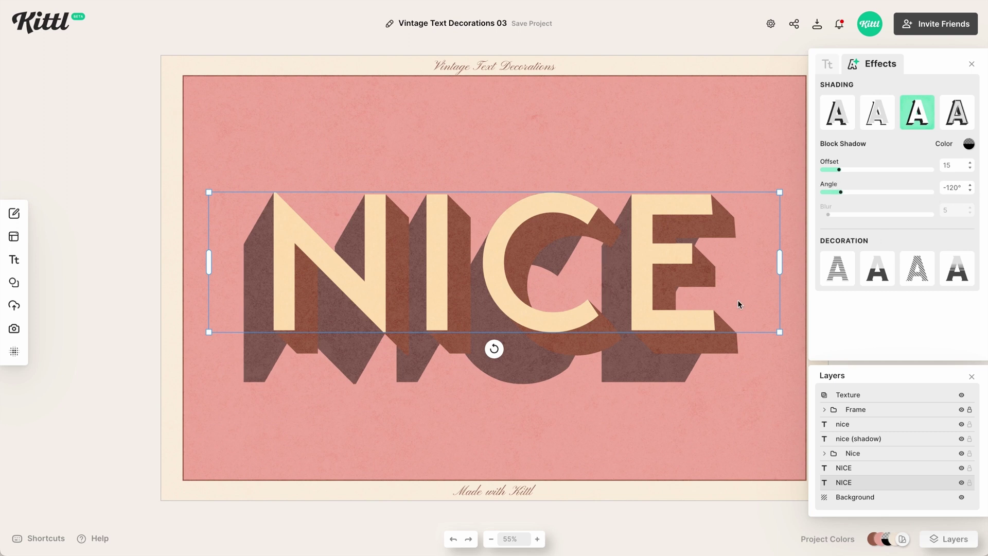
pyautogui.hotkey('shift', 'Right')
pyautogui.hotkey('shift', 'Right')
pyautogui.hotkey('shift', 'Right')
pyautogui.hotkey('shift', 'Down')
pyautogui.hotkey('shift', 'Down')
pyautogui.hotkey('shift', 'Down')
pyautogui.hotkey('shift', 'Down')
pyautogui.hotkey('shift', 'Down')
pyautogui.hotkey('shift', 'Down')
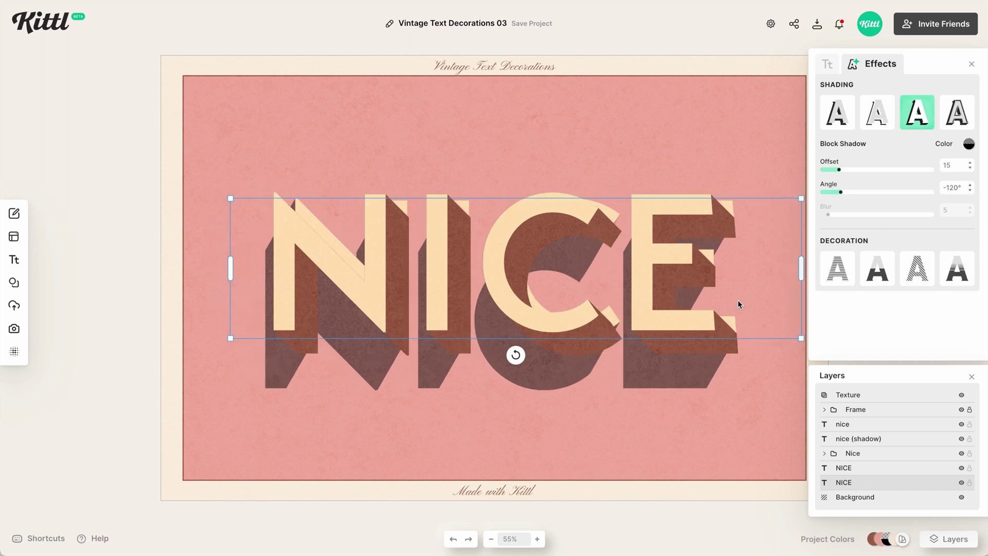
pyautogui.hotkey('shift', 'Right')
pyautogui.hotkey('shift', 'Down')
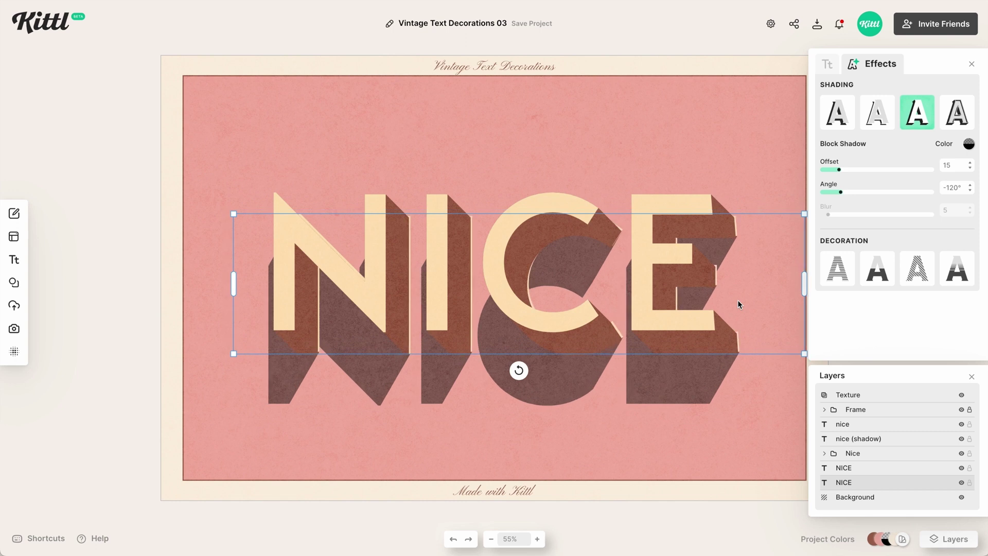
# Step: Fill the back NICE letters pink, nudge them slightly, and lower shadow opacity to 20%
pyautogui.click(827, 64)
pyautogui.click(825, 100)
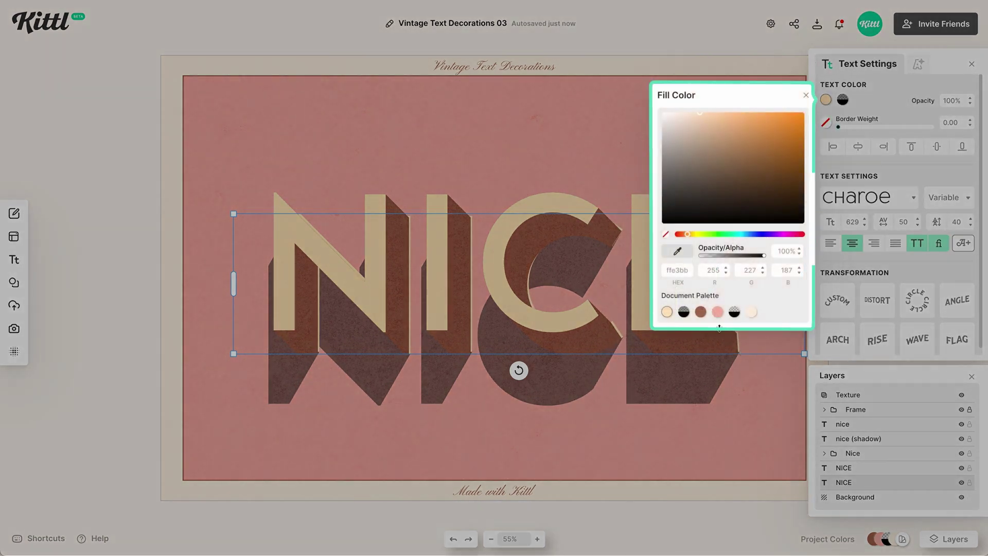
pyautogui.click(717, 311)
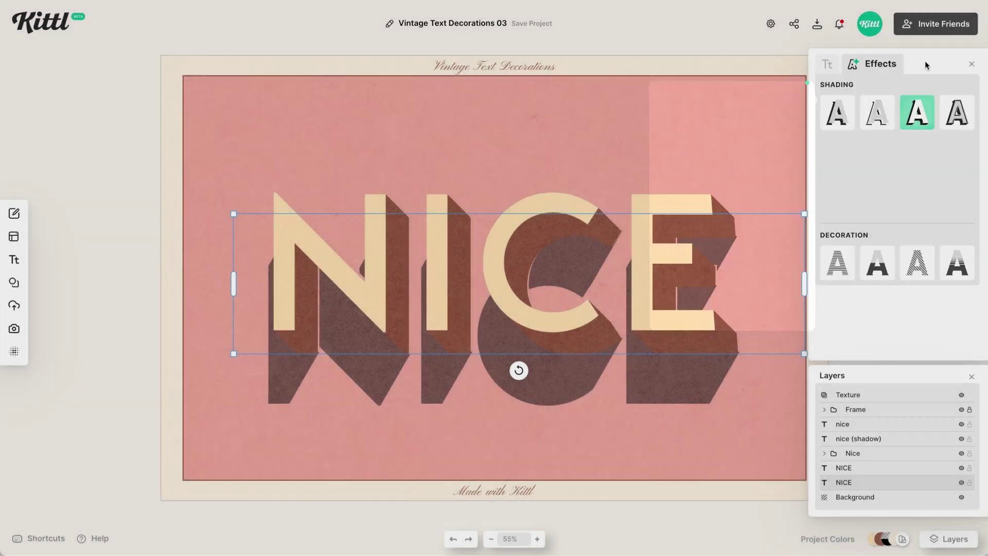
pyautogui.press('Left')
pyautogui.press('Left')
pyautogui.press('Left')
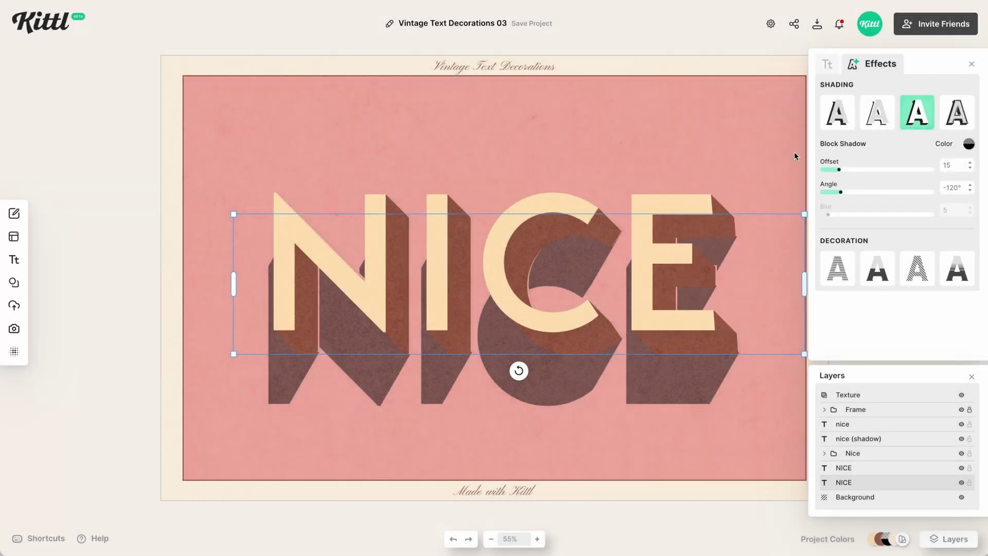
pyautogui.press('Down')
pyautogui.press('Down')
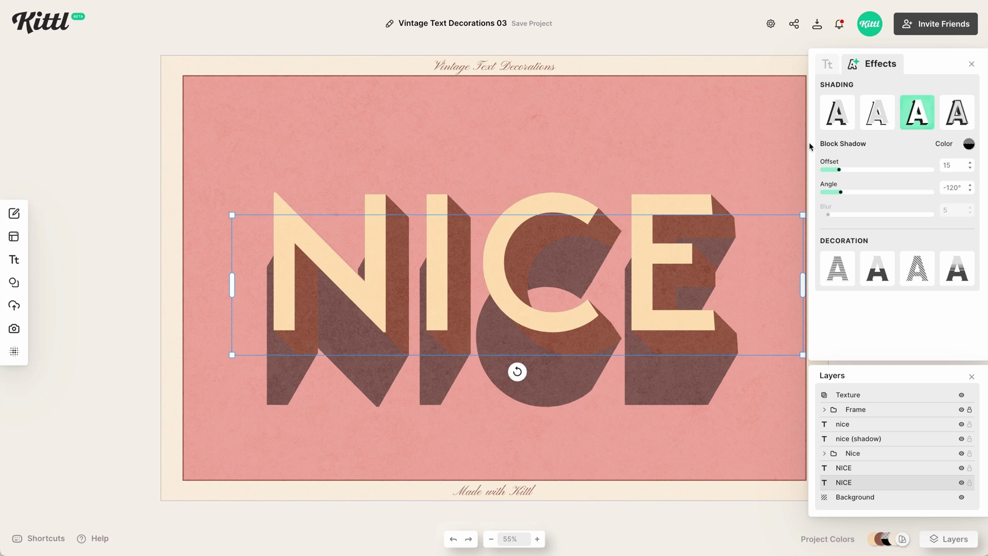
pyautogui.click(968, 144)
pyautogui.click(856, 300)
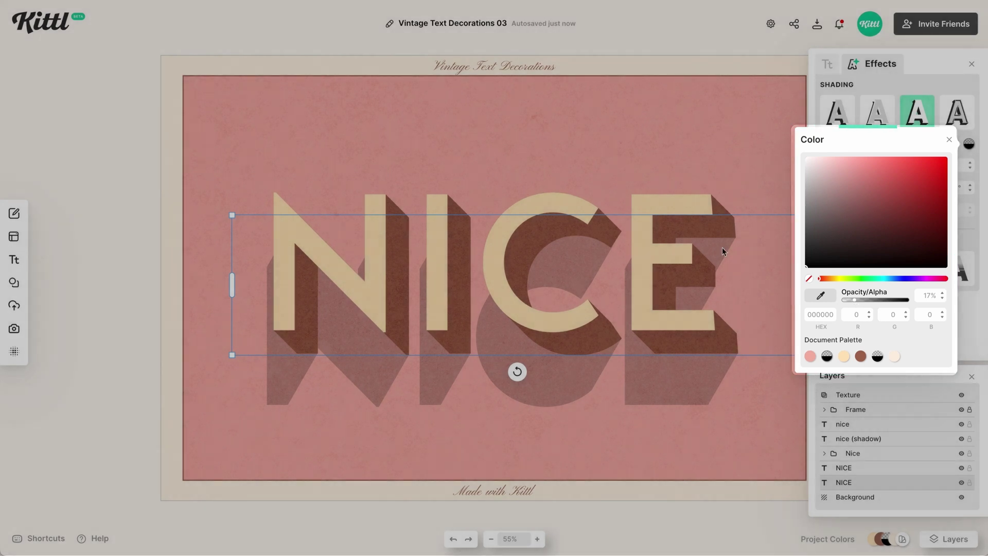
pyautogui.click(718, 153)
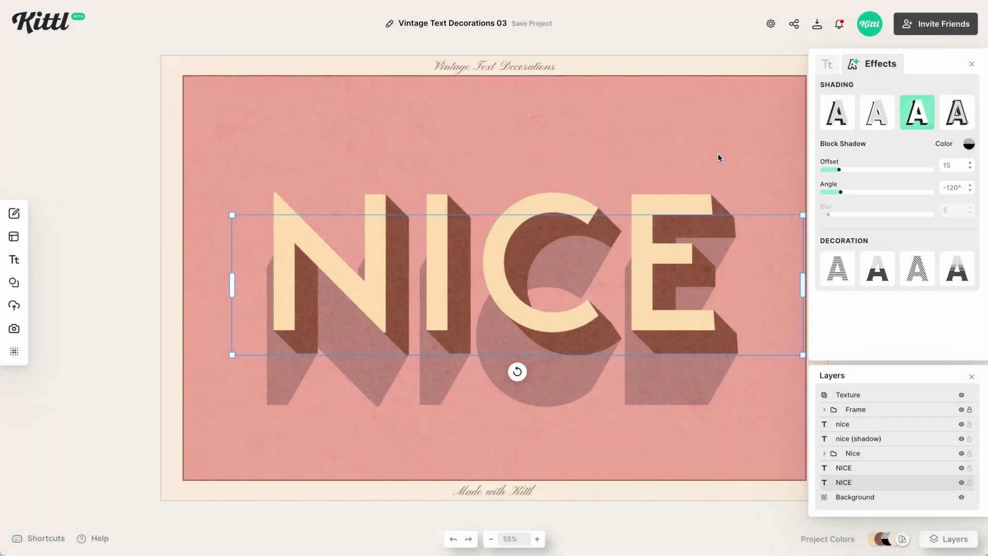
pyautogui.click(719, 154)
# Step: Shift the background pink hue to f2baa8 and close the picker, settings and layers panels
pyautogui.click(825, 101)
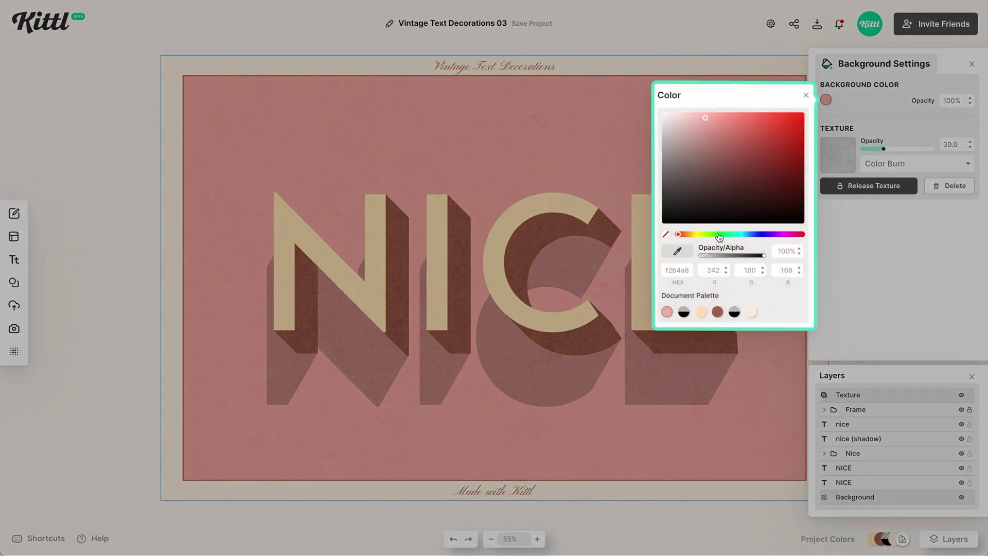
pyautogui.click(684, 237)
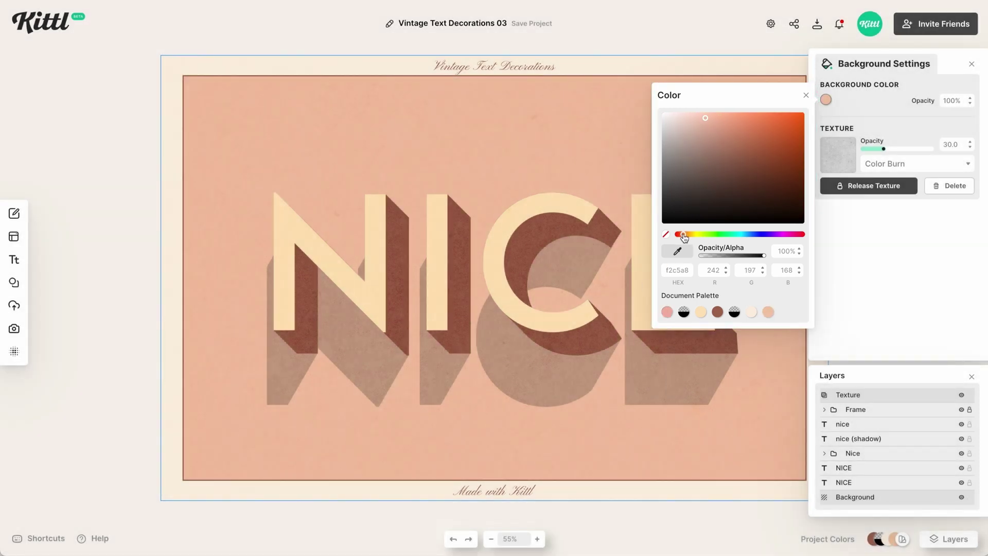
pyautogui.moveTo(684, 237); pyautogui.dragTo(680, 237)
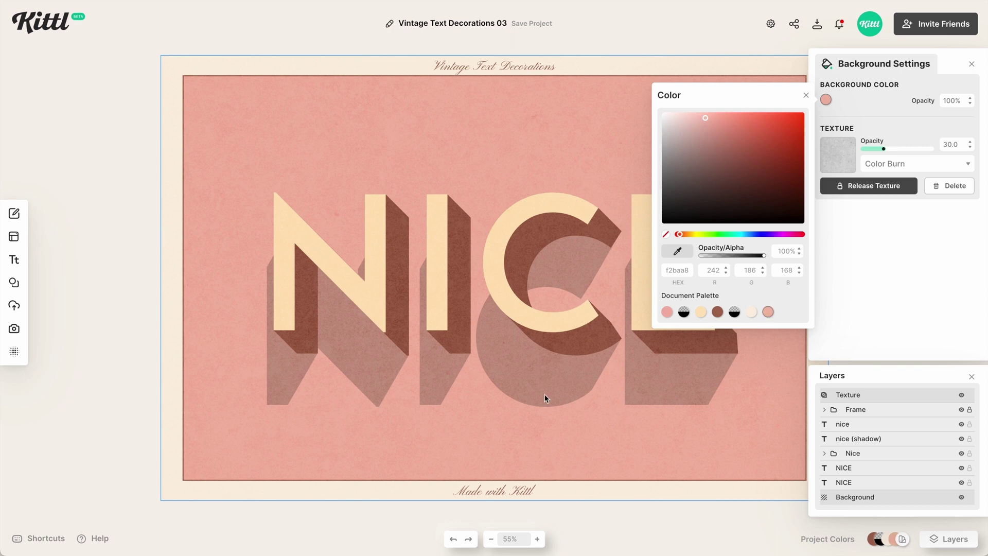
pyautogui.click(591, 417)
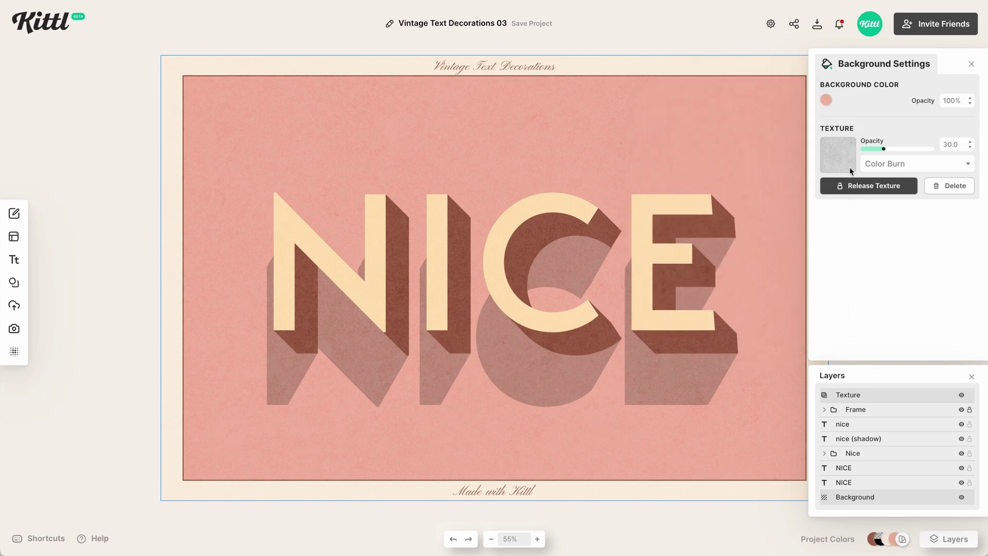
pyautogui.click(971, 64)
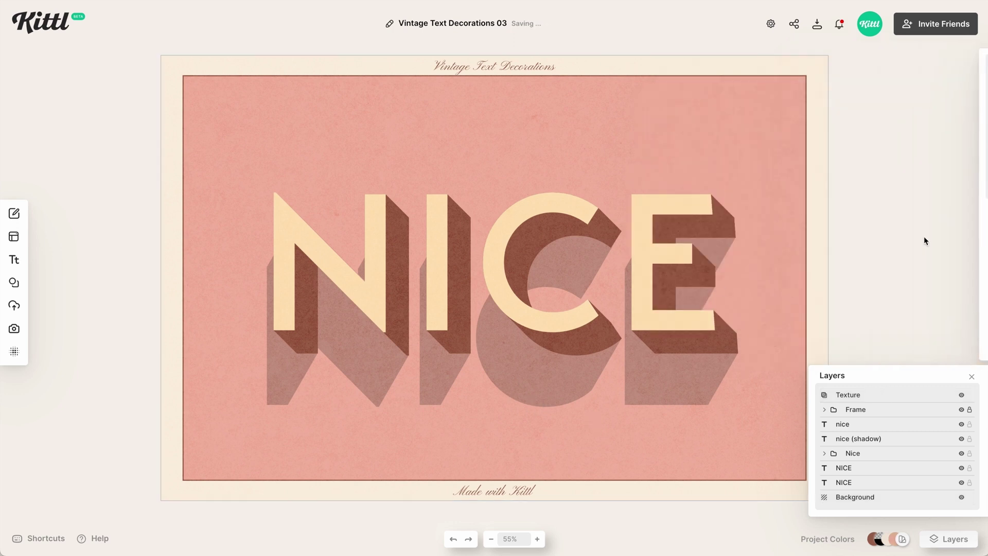
pyautogui.click(970, 381)
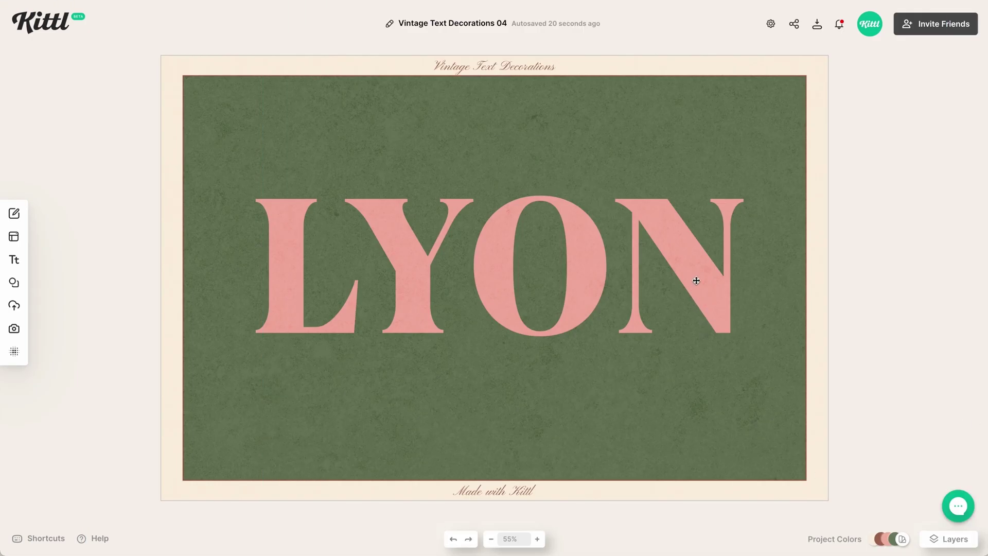
# Step: Apply a cream-to-pink Fading Color Cut decoration to LYON with a 4% stripe weight
pyautogui.click(696, 280)
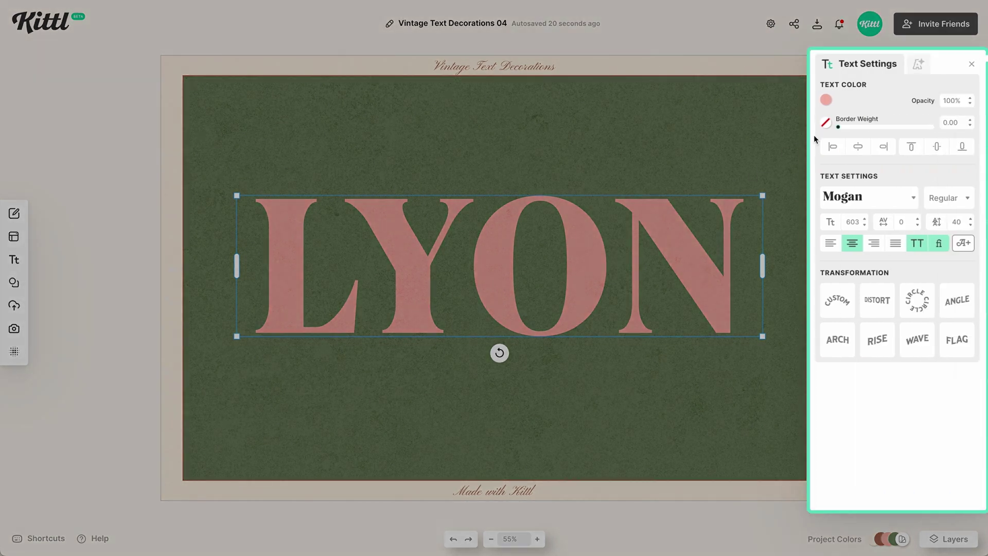
pyautogui.click(916, 66)
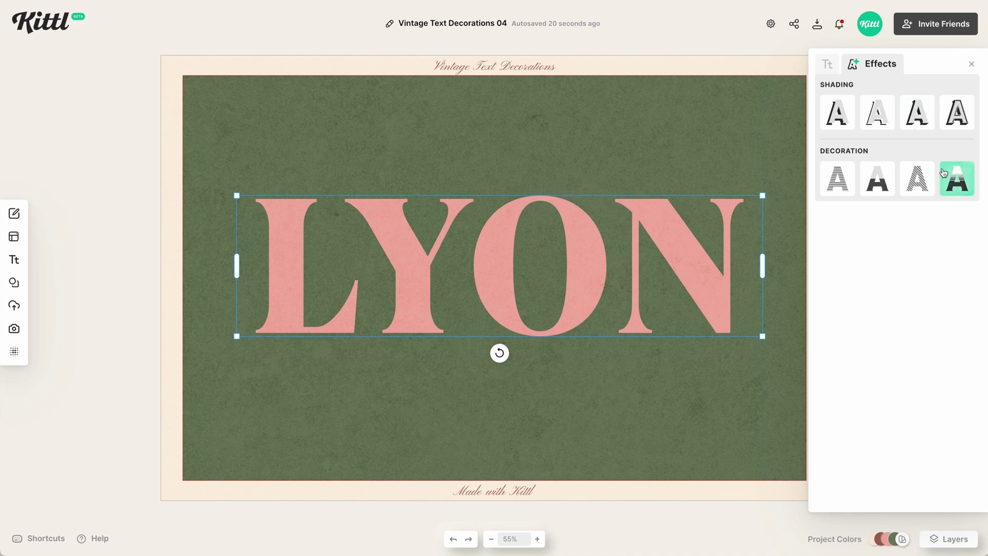
pyautogui.click(958, 185)
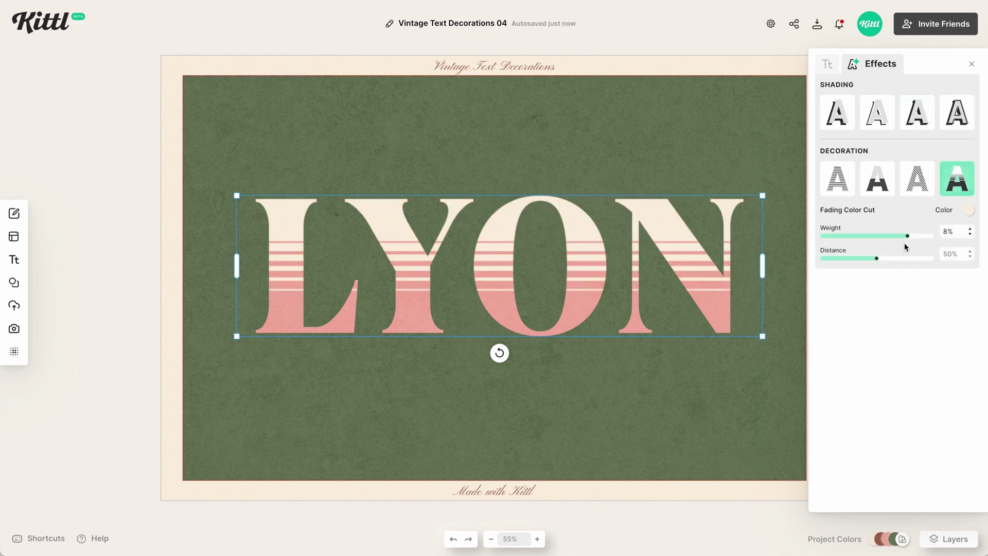
pyautogui.moveTo(896, 239); pyautogui.dragTo(854, 239)
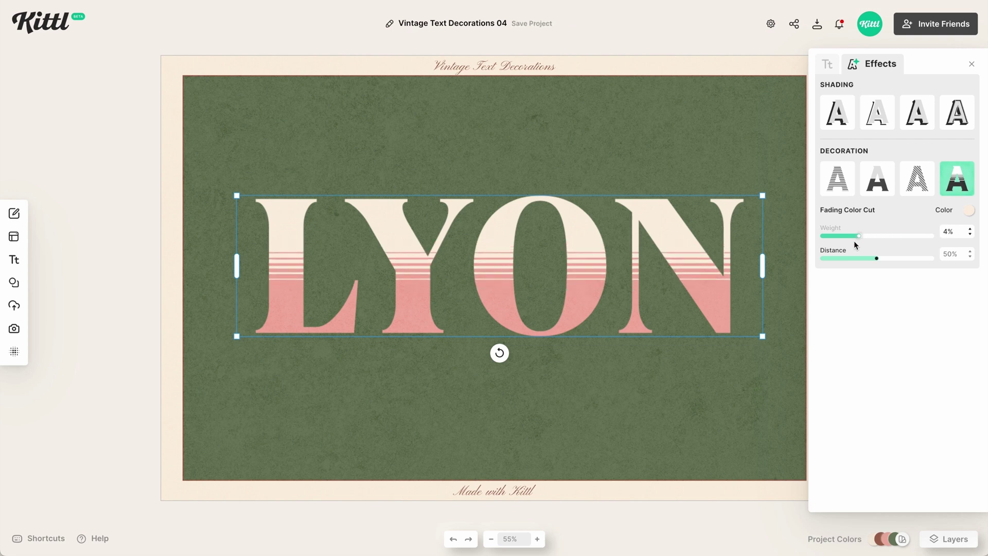
pyautogui.click(827, 64)
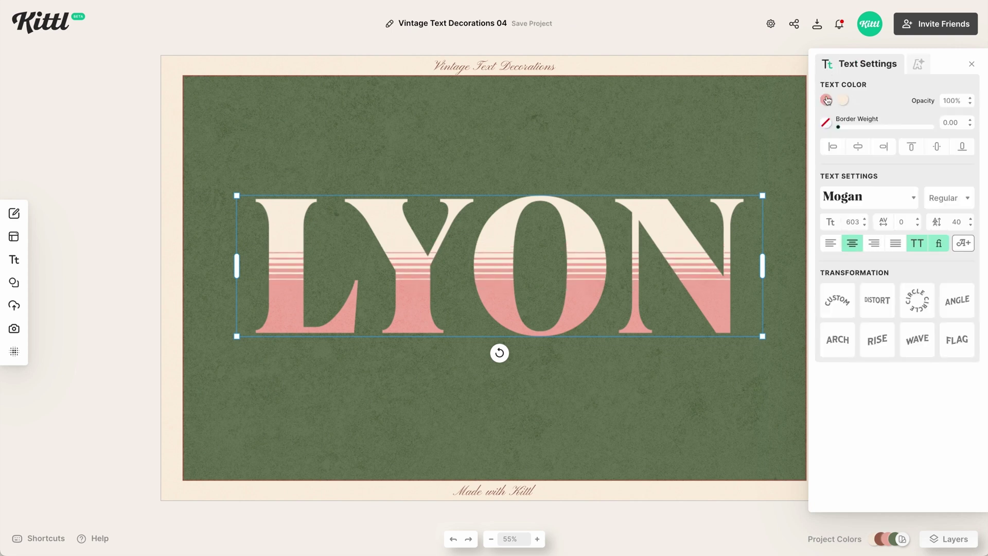
# Step: Give LYON a thick 52.80 pink border and pull its golden line shadow in to offset 26
pyautogui.moveTo(844, 133); pyautogui.dragTo(890, 136)
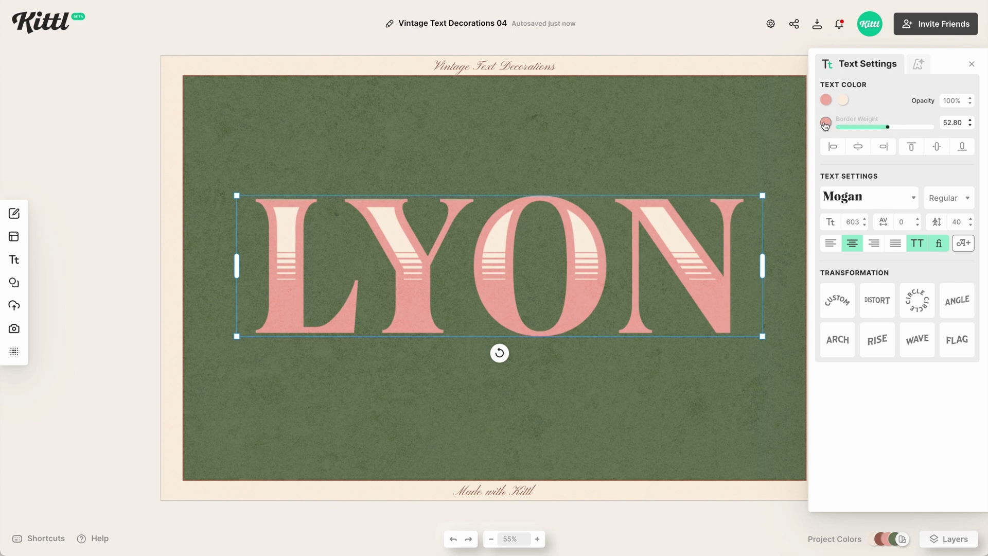
pyautogui.click(916, 67)
pyautogui.moveTo(863, 171)
pyautogui.mouseDown()
pyautogui.moveTo(831, 170)
pyautogui.moveTo(849, 173)
pyautogui.mouseUp()
# Step: Reselect LYON and drag it to duplicate the text in place
pyautogui.click(684, 329)
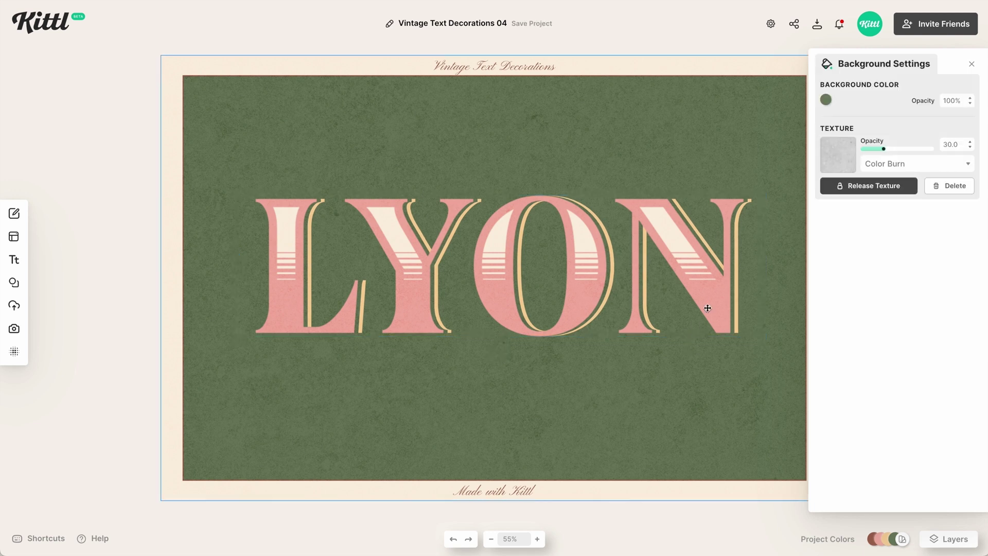
pyautogui.click(715, 297)
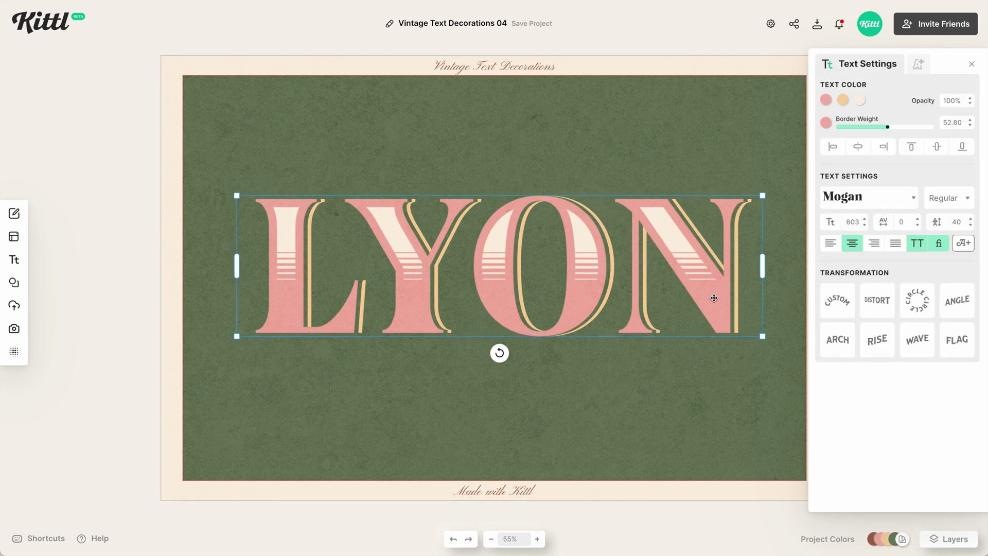
pyautogui.moveTo(714, 298); pyautogui.dragTo(714, 303)
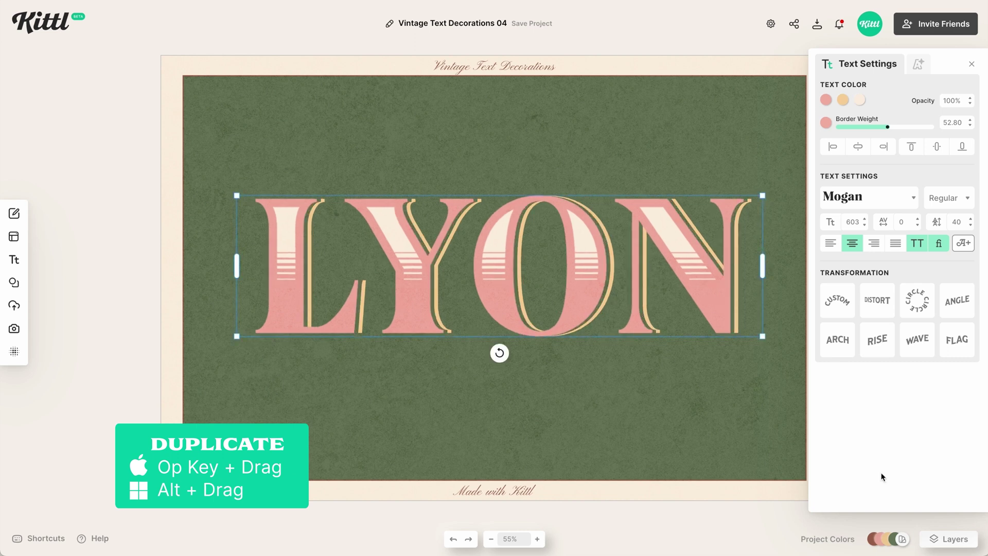
# Step: Lock the top LYON copy in Layers and set the lower copy's border weight to 0
pyautogui.click(953, 539)
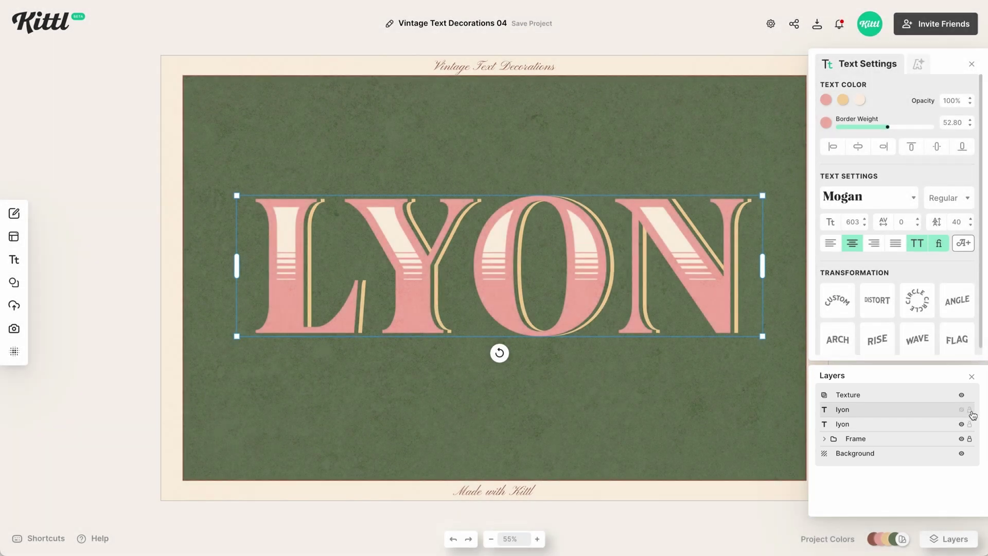
pyautogui.click(970, 410)
pyautogui.click(924, 426)
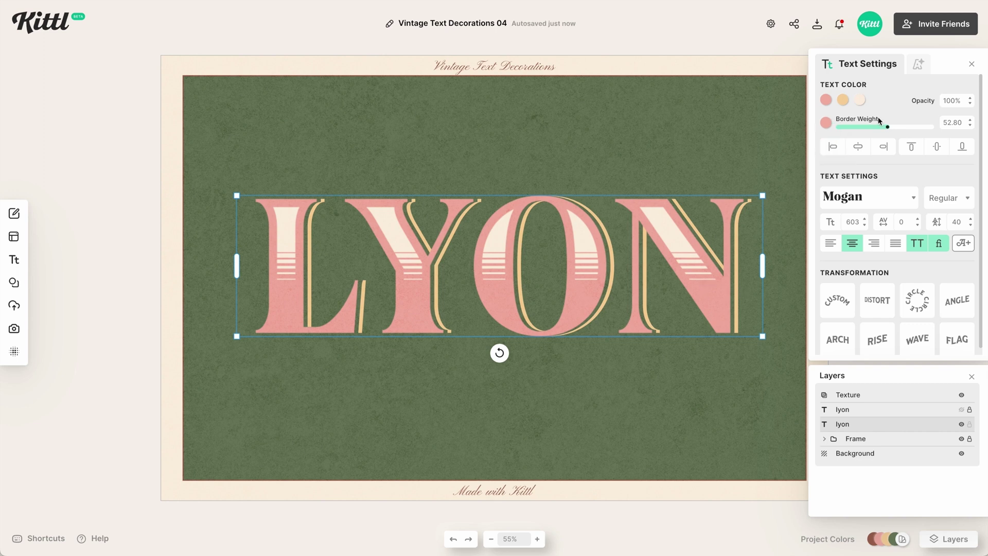
pyautogui.moveTo(887, 126); pyautogui.dragTo(832, 133)
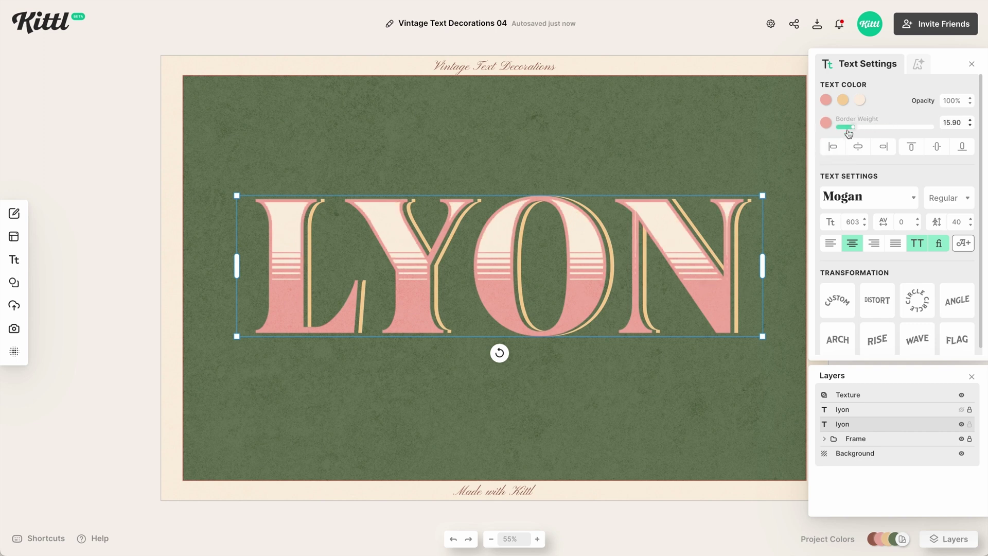
pyautogui.click(918, 63)
# Step: Remove the line shading from the lower LYON copy and make its decoration colour the background green
pyautogui.click(878, 111)
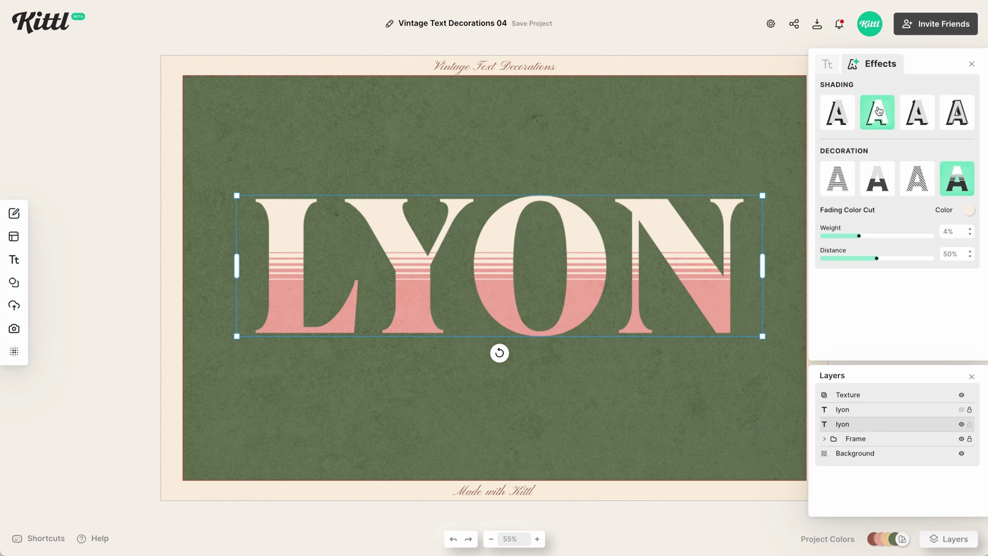
pyautogui.click(826, 69)
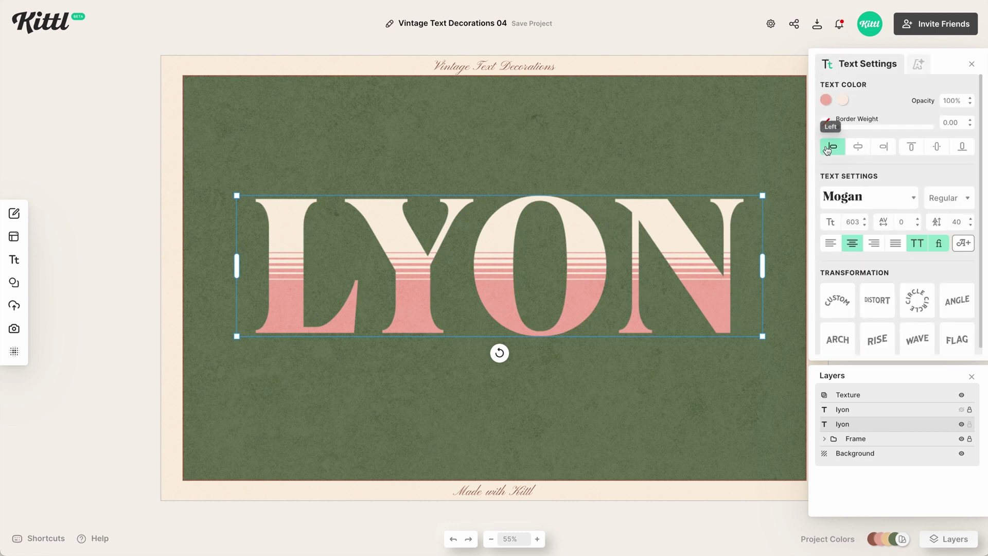
pyautogui.click(842, 100)
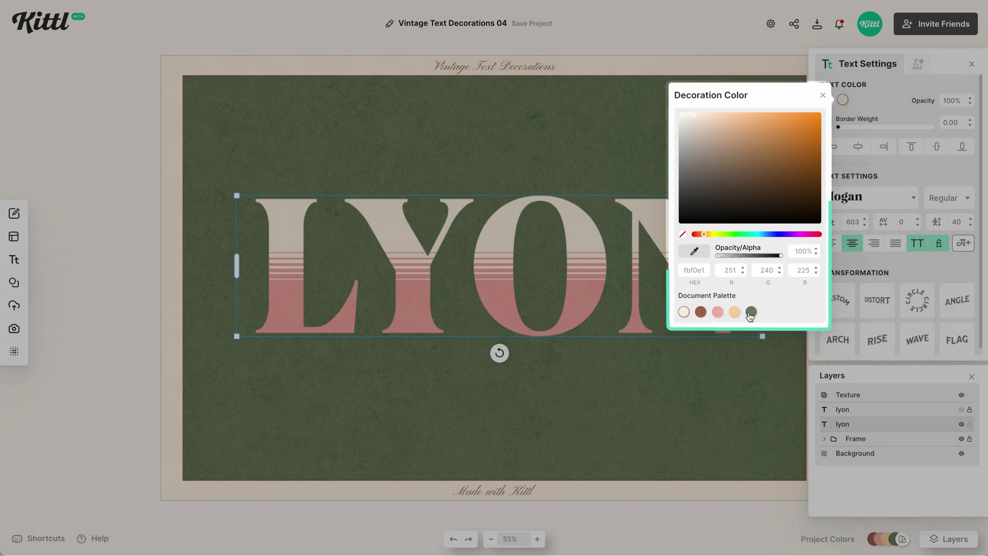
pyautogui.click(751, 312)
pyautogui.click(882, 100)
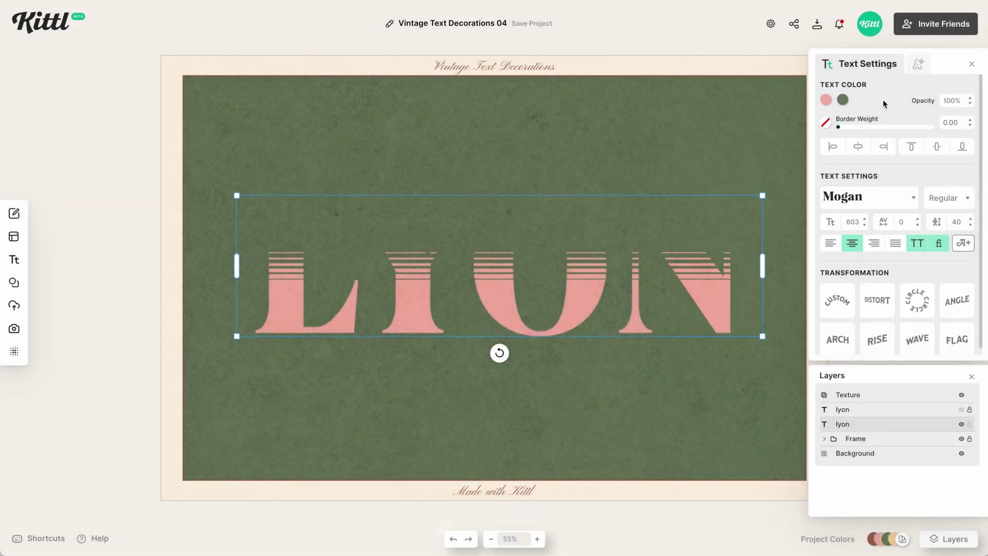
# Step: Darken the copy's fill to deep green 414c37 and make the top LYON copy visible again
pyautogui.click(826, 100)
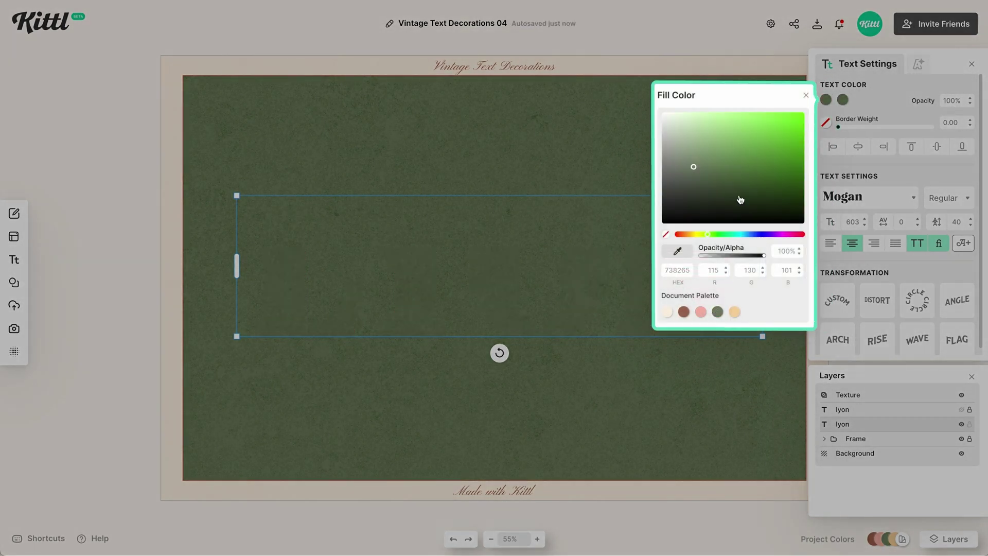
pyautogui.moveTo(740, 199); pyautogui.dragTo(701, 191)
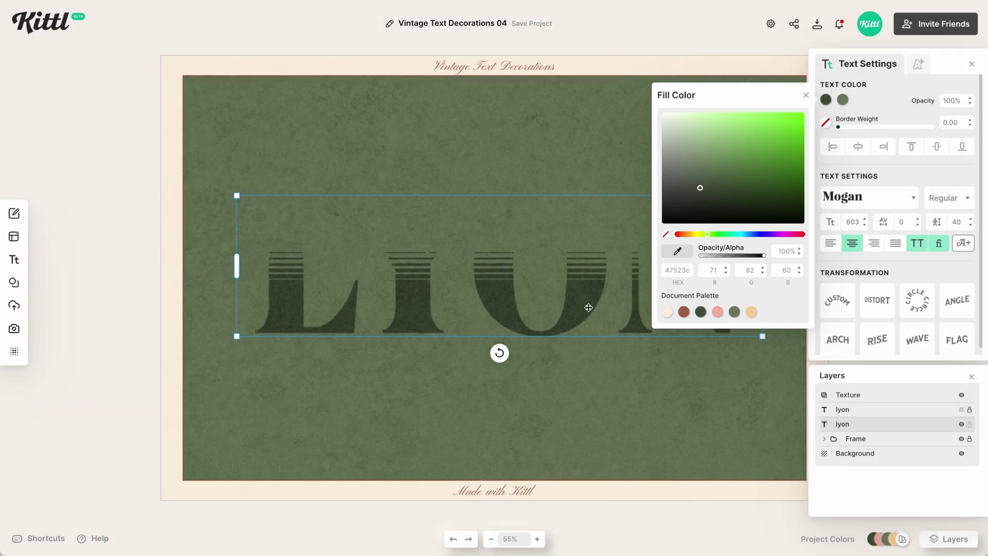
pyautogui.click(590, 307)
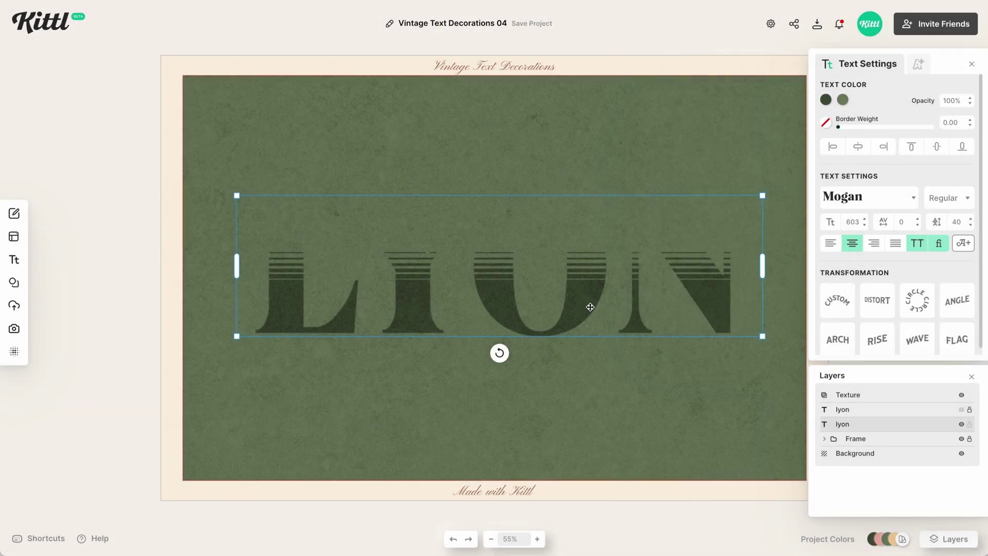
pyautogui.click(934, 413)
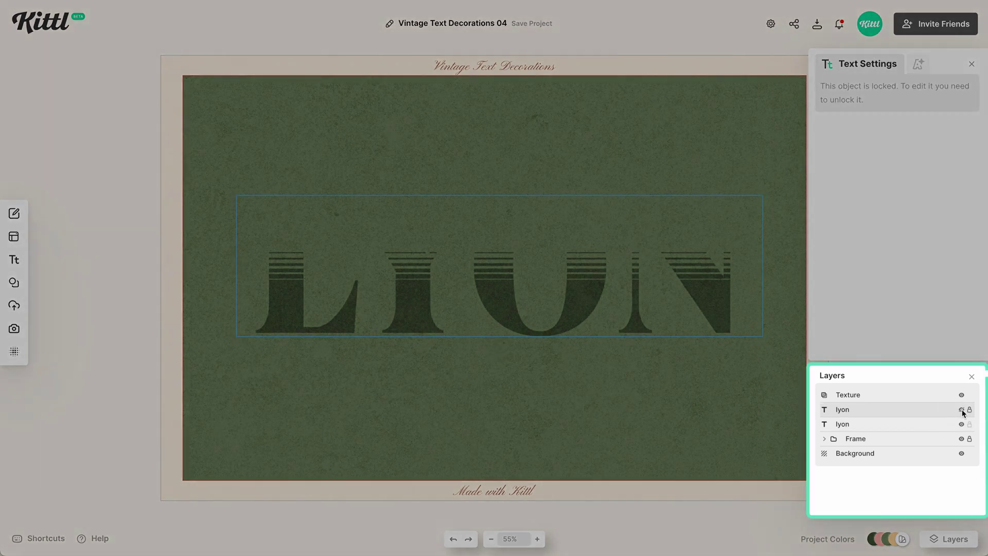
pyautogui.click(962, 410)
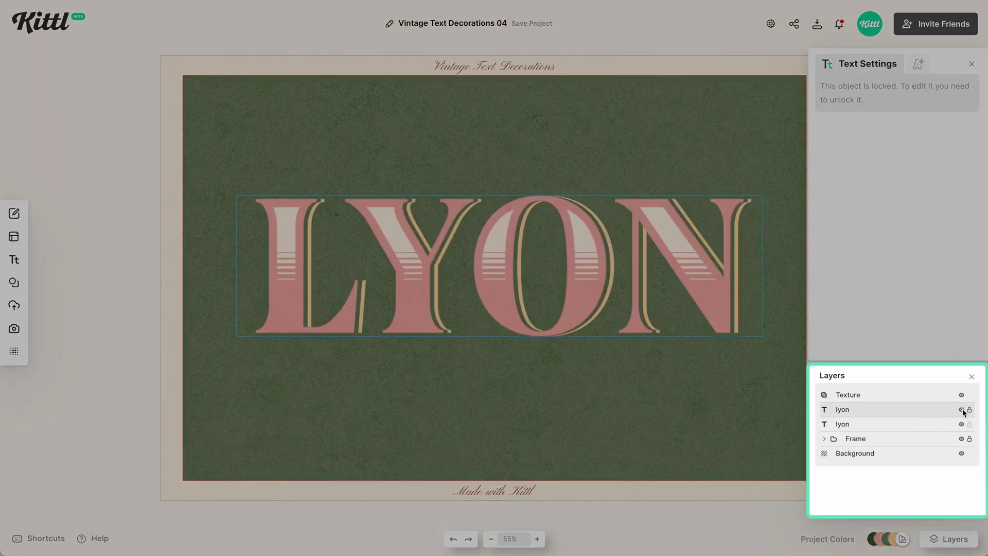
# Step: Distort the lower LYON copy by dragging its top corners and edge down-left into a slanted shadow
pyautogui.click(926, 424)
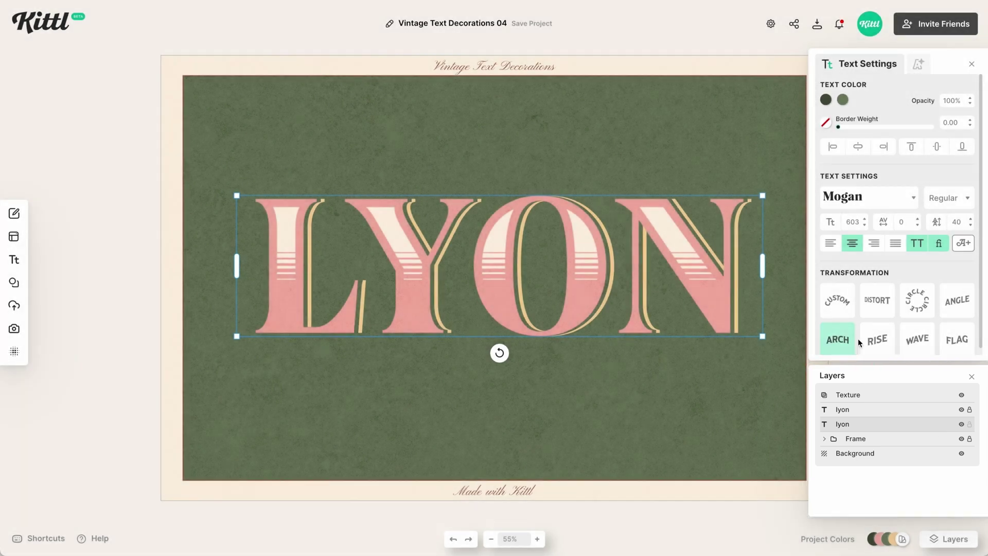
pyautogui.click(871, 307)
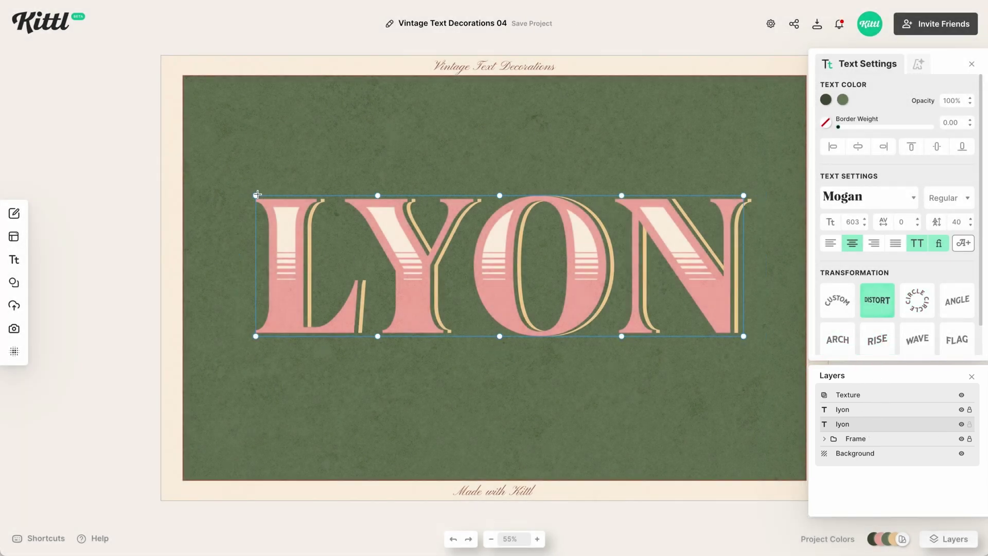
pyautogui.moveTo(256, 196); pyautogui.dragTo(179, 245)
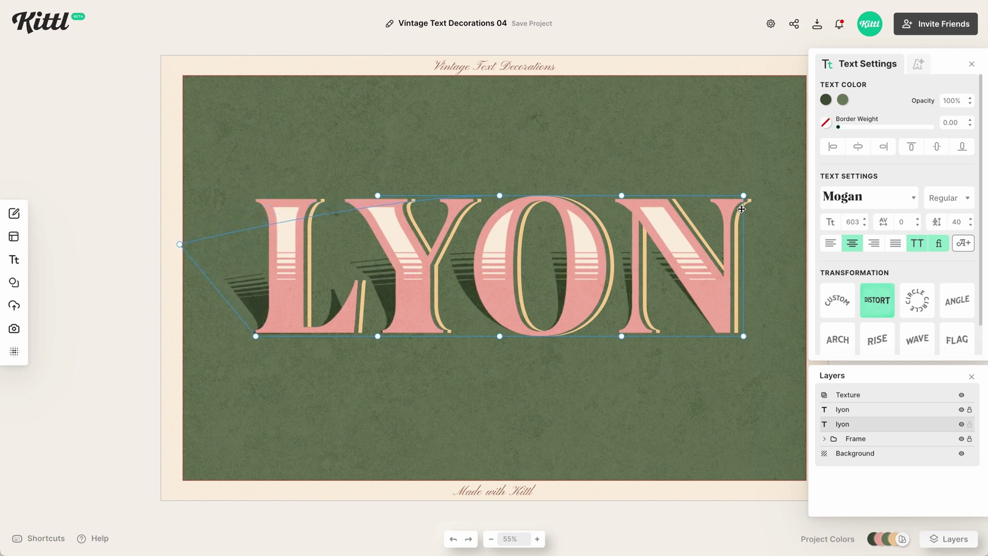
pyautogui.moveTo(742, 196); pyautogui.dragTo(674, 240)
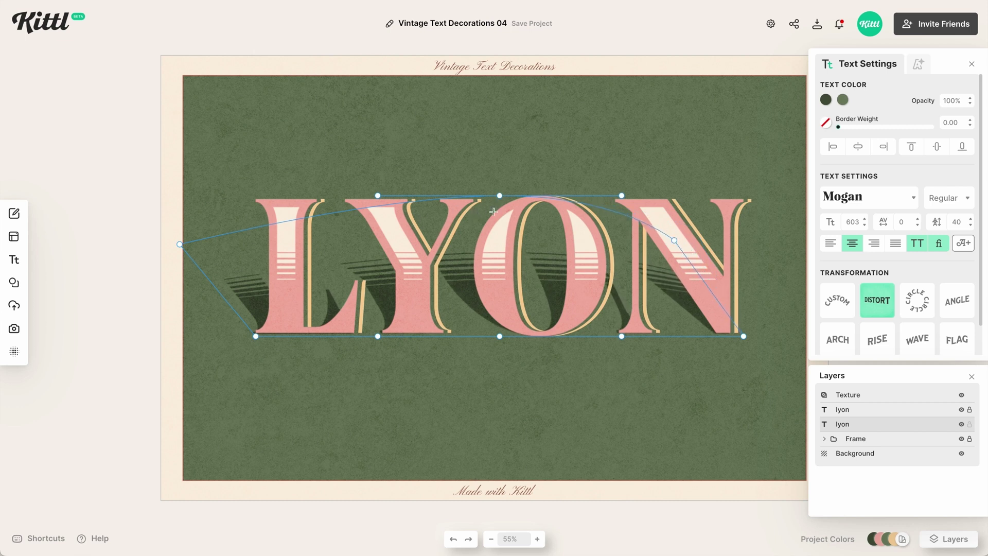
pyautogui.moveTo(493, 212); pyautogui.dragTo(472, 244)
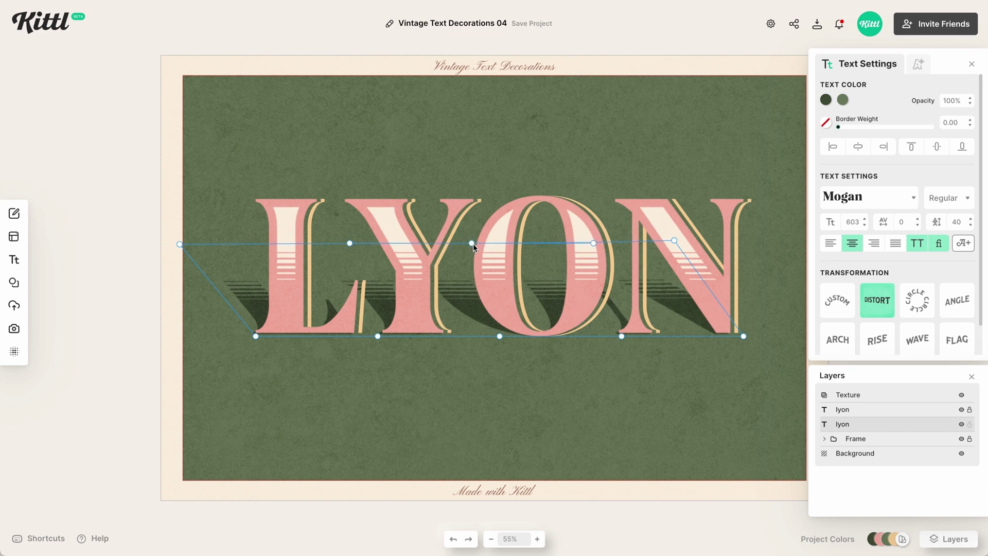
pyautogui.moveTo(674, 241); pyautogui.dragTo(671, 244)
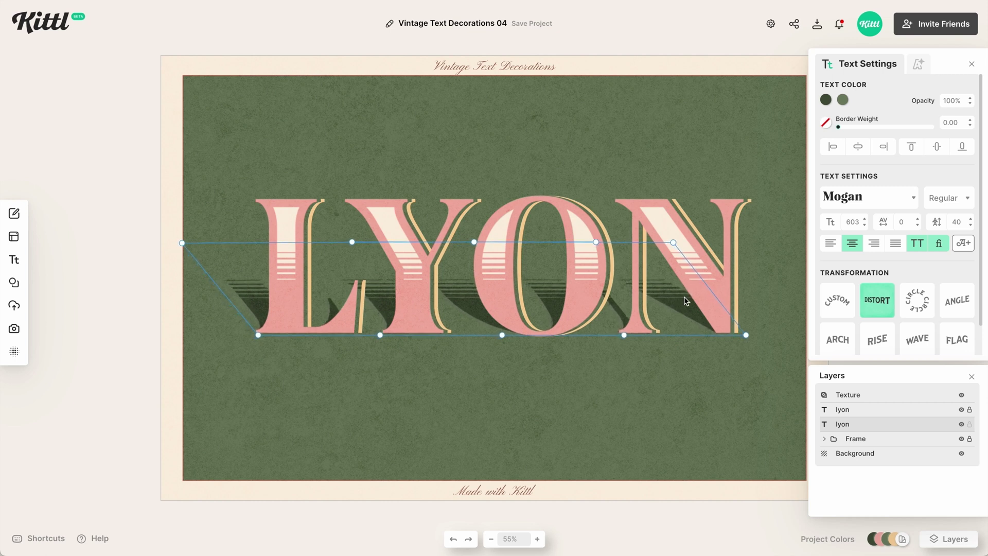
pyautogui.click(691, 379)
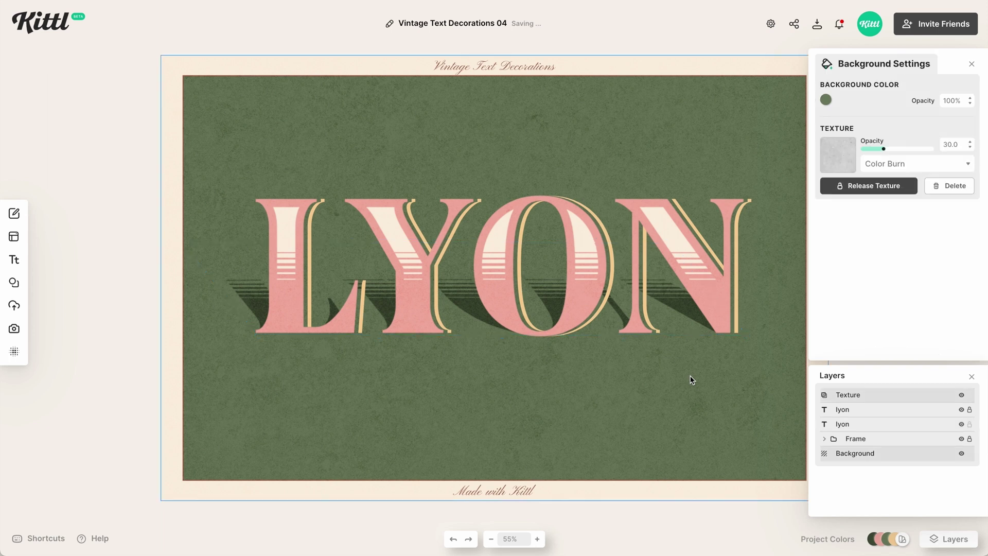
pyautogui.click(682, 302)
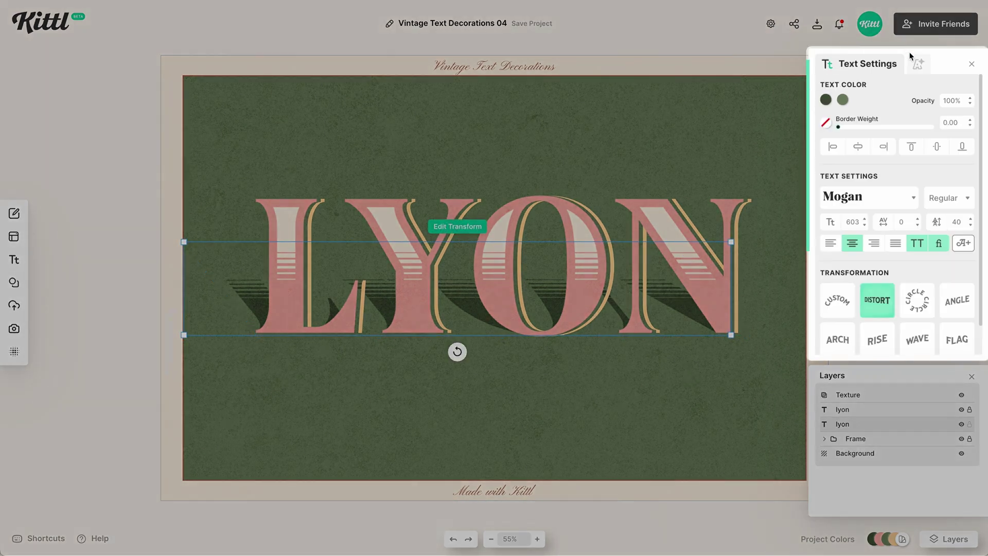
# Step: Raise the LYON shadow's Fading Color Cut weight to 6% and close Background Settings
pyautogui.click(917, 64)
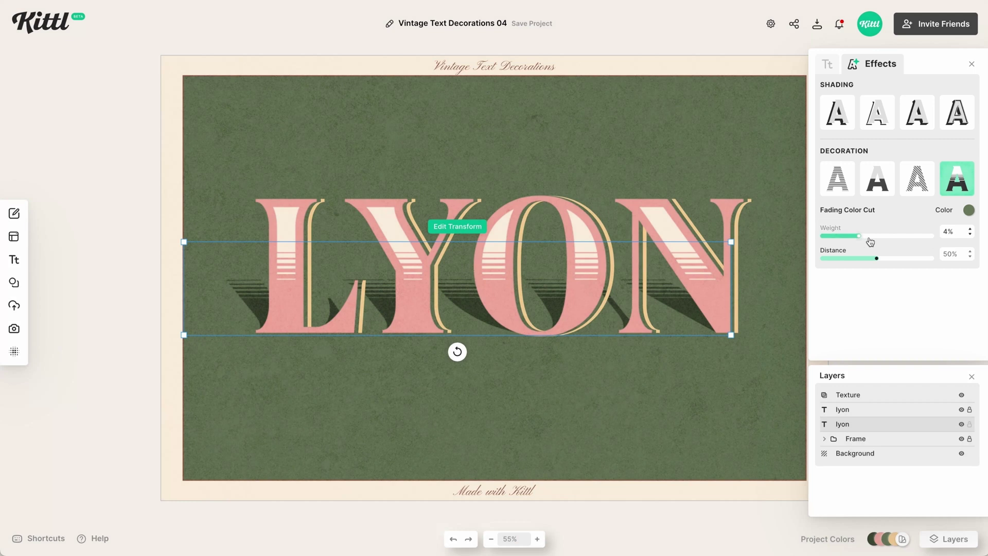
pyautogui.moveTo(870, 242); pyautogui.dragTo(869, 265)
pyautogui.click(737, 411)
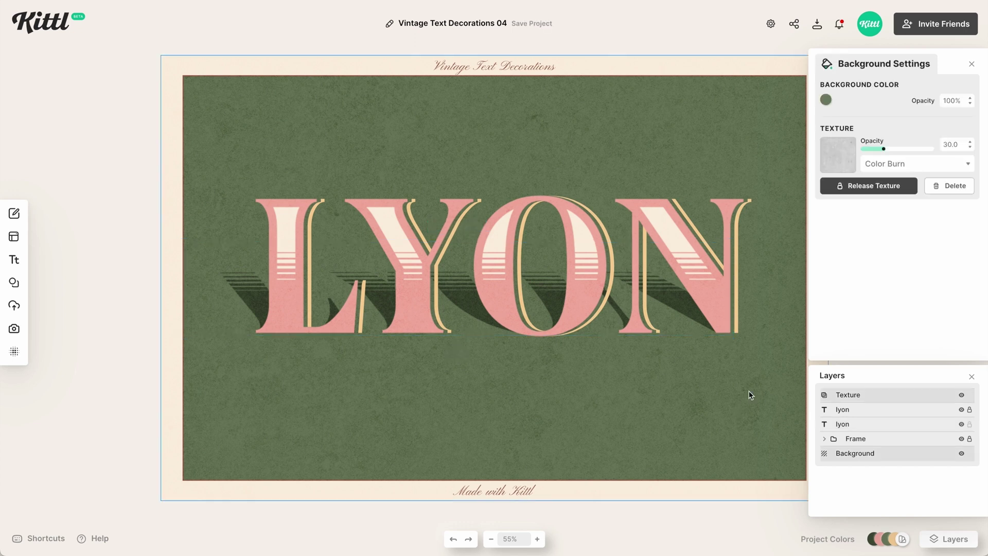
pyautogui.click(972, 65)
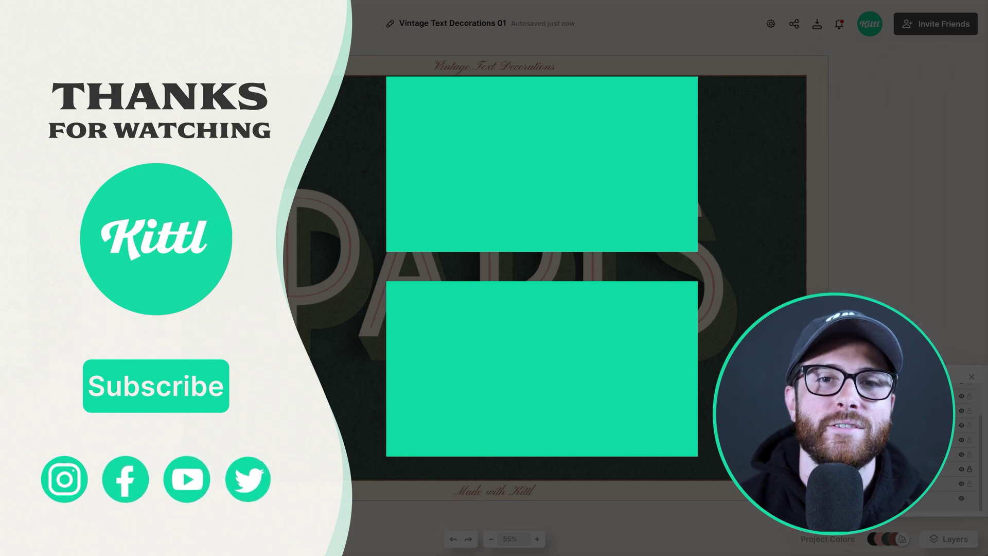
# Step: Close the Layers panel so only the finished LYON design remains
pyautogui.click(971, 379)
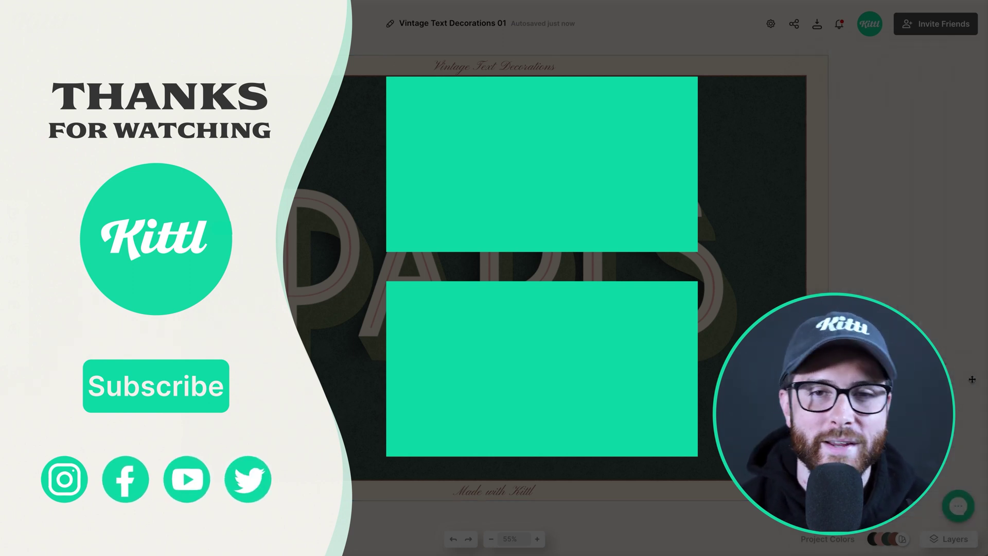